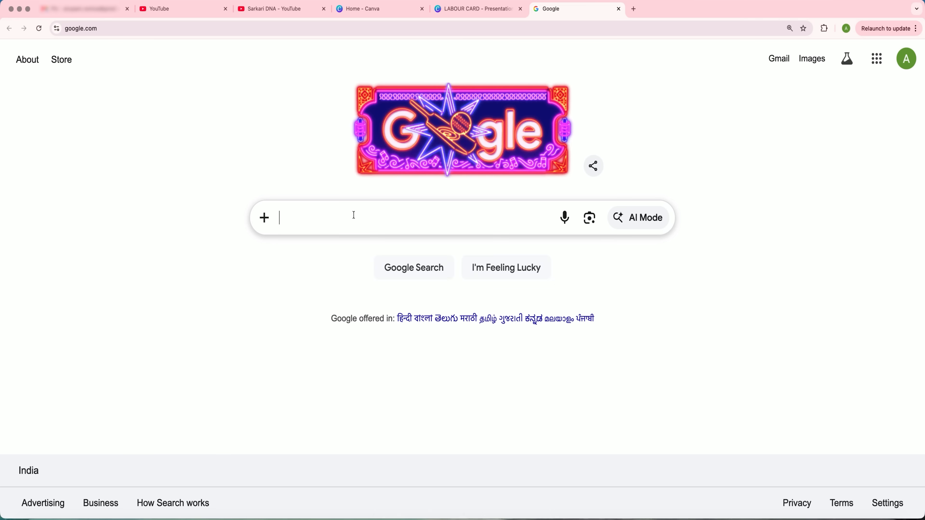
- Search Google for 'smartpds 2.0' and open the an.smartpds.nic.in portal result
left_click(354, 214)
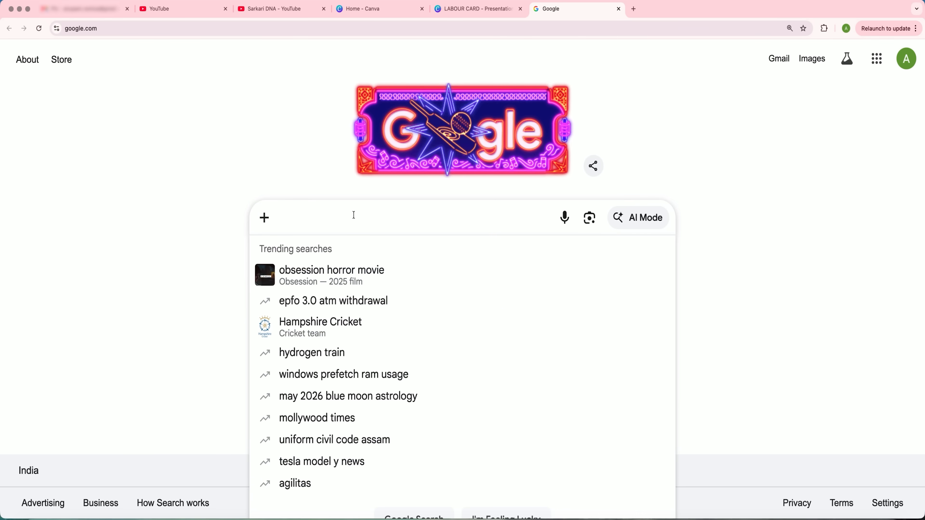
type("smartpds")
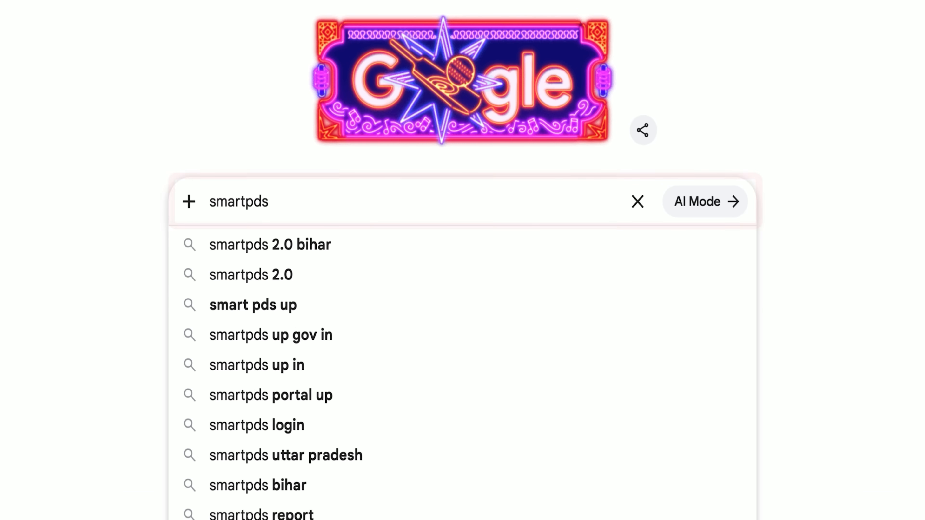
type(" 2.0")
key("Return")
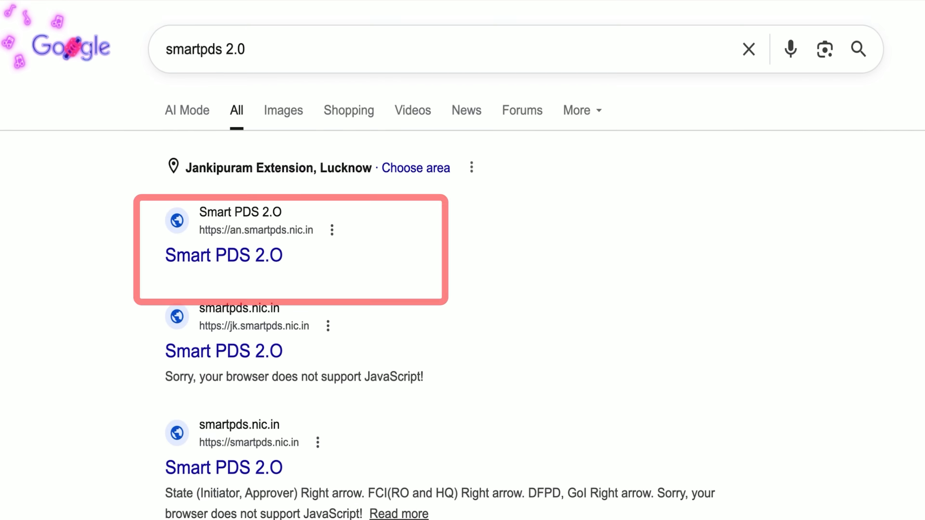
left_click(238, 228)
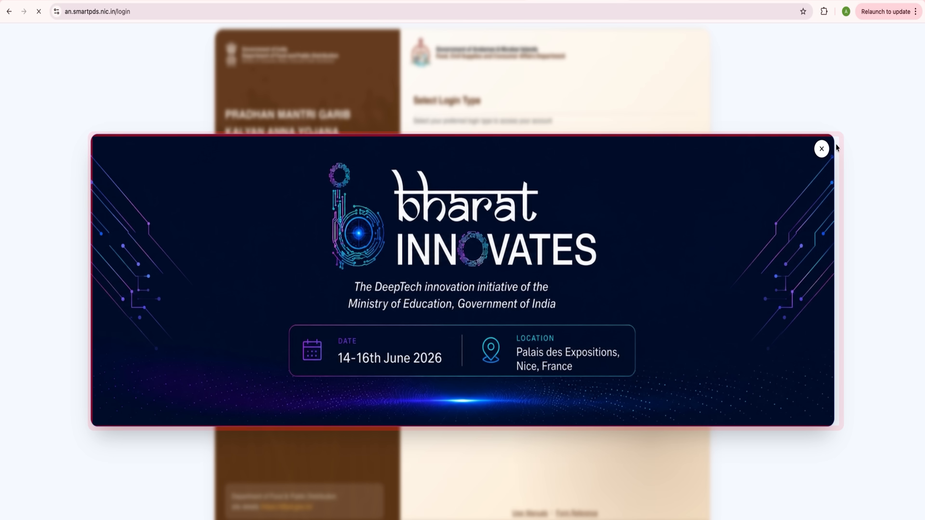
- Close the bharat INNOVATES popup and choose Citizen Login with Aadhaar OTP
left_click(822, 149)
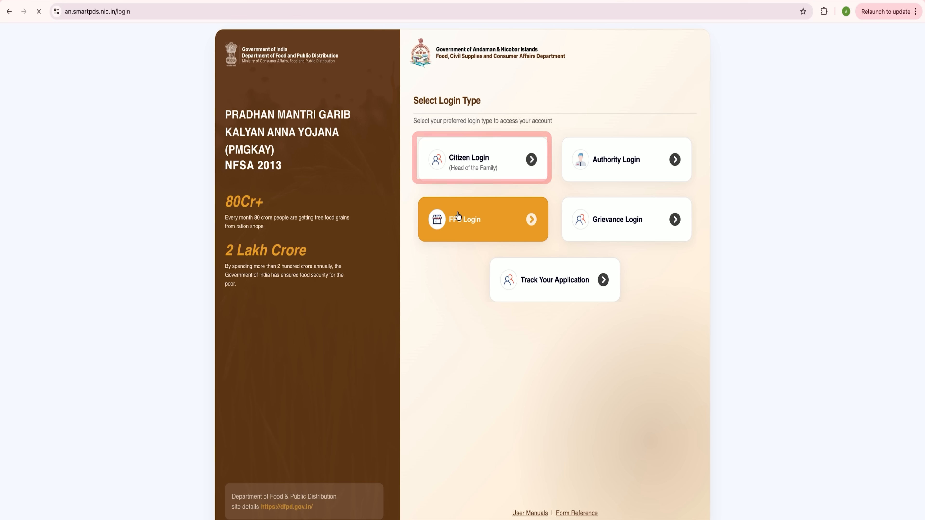
left_click(505, 170)
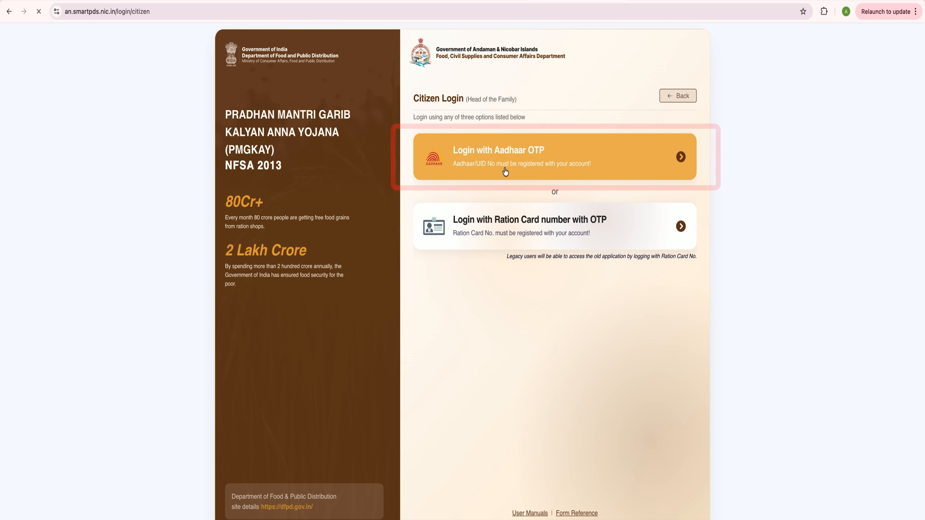
left_click(494, 177)
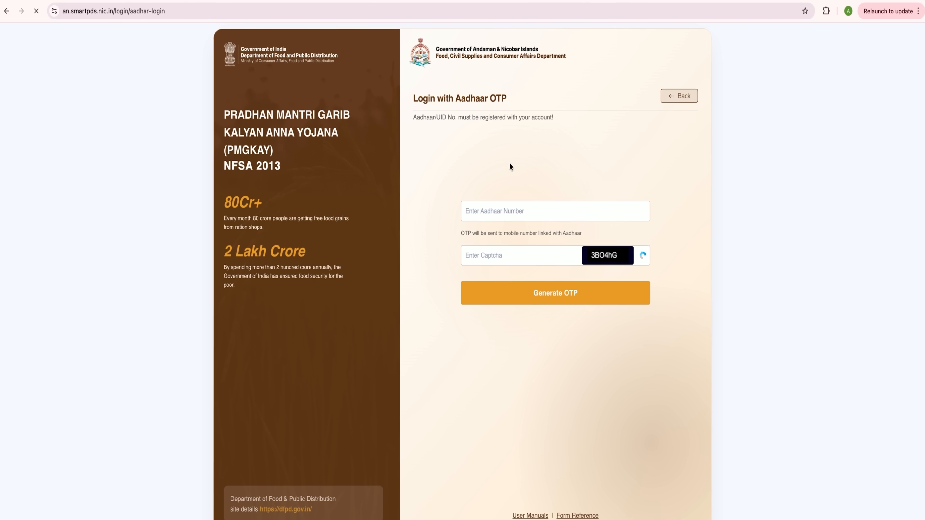
- Enter the Aadhaar number and captcha, then generate a login OTP to the mobile
left_click(495, 215)
type("574")
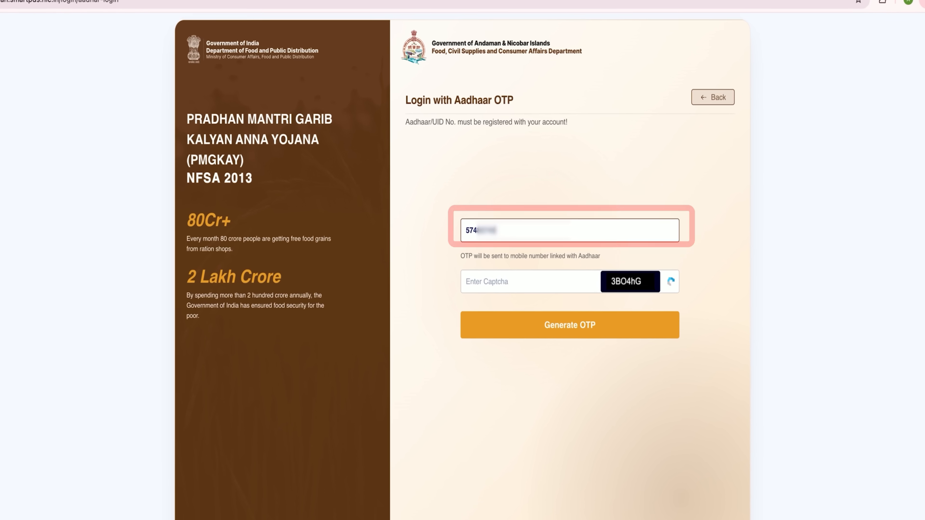
left_click(473, 286)
type("3BO4hG")
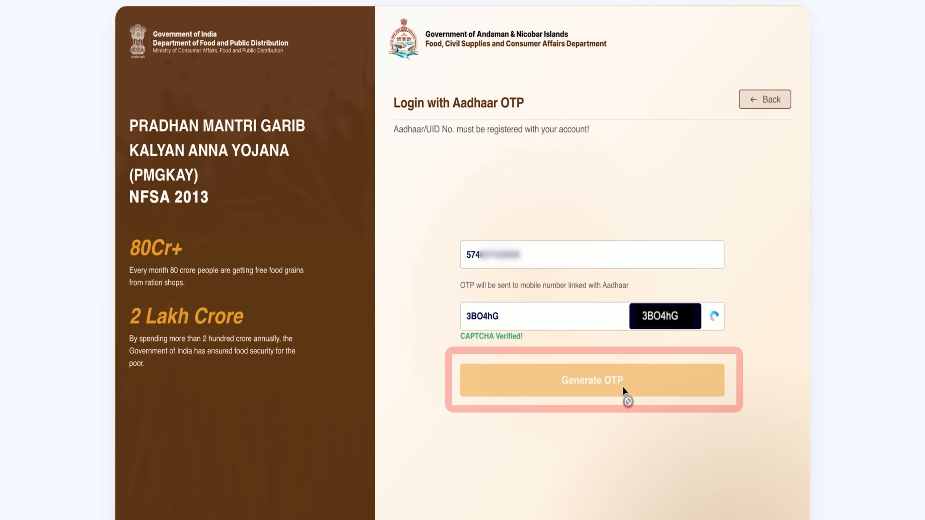
left_click(623, 390)
- Enter the received six-digit OTP and verify to log in
left_click(488, 277)
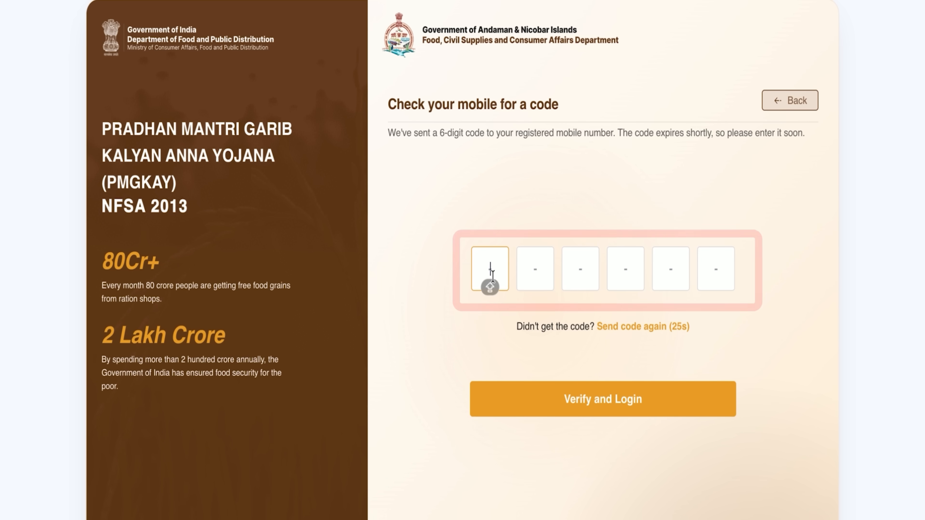
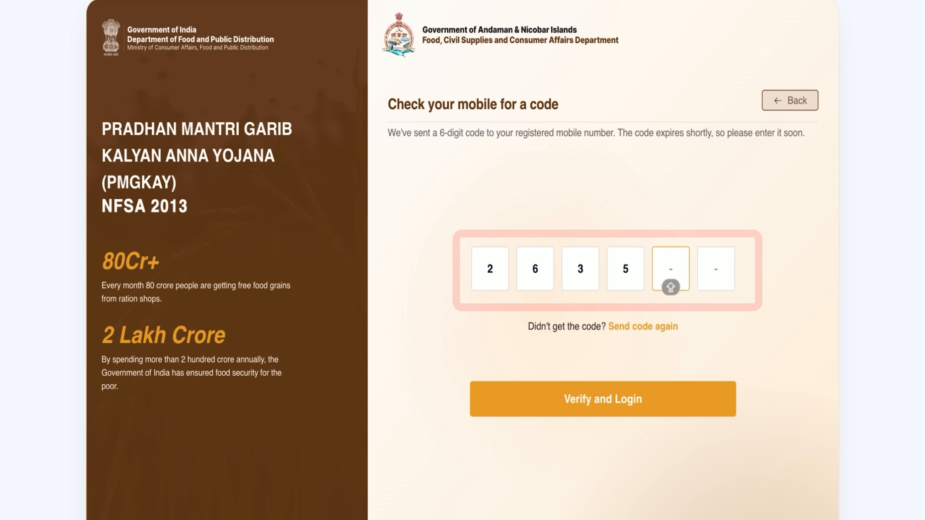
left_click(520, 395)
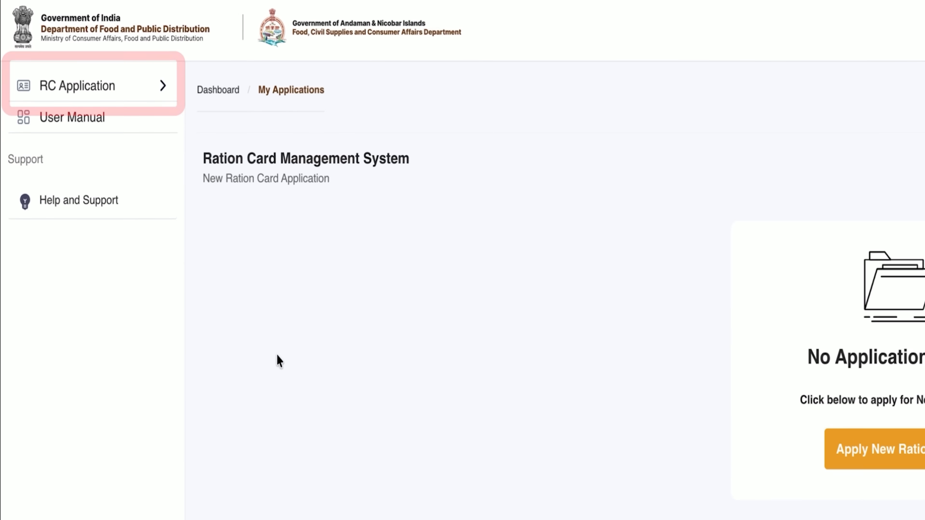
- Choose Apply New Ration Card under RC Application and proceed past the documents checklist
left_click(72, 104)
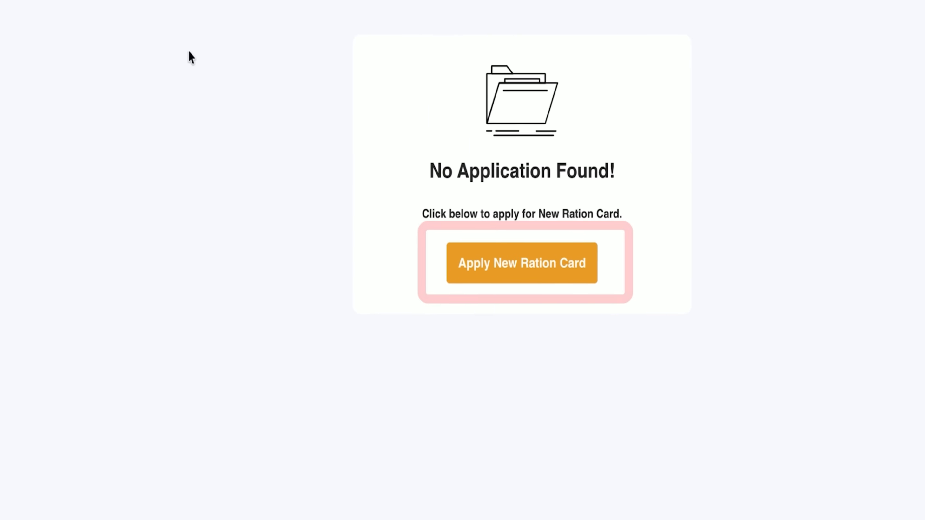
left_click(506, 277)
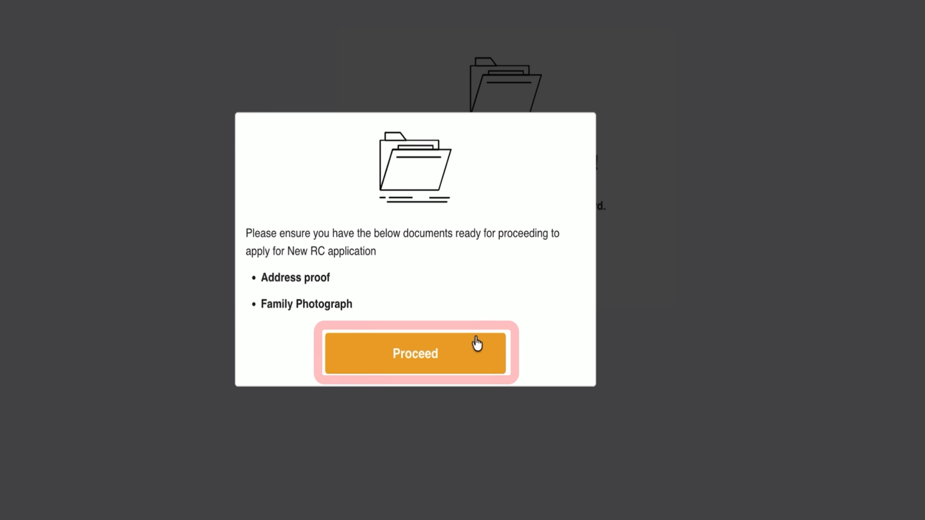
left_click(477, 344)
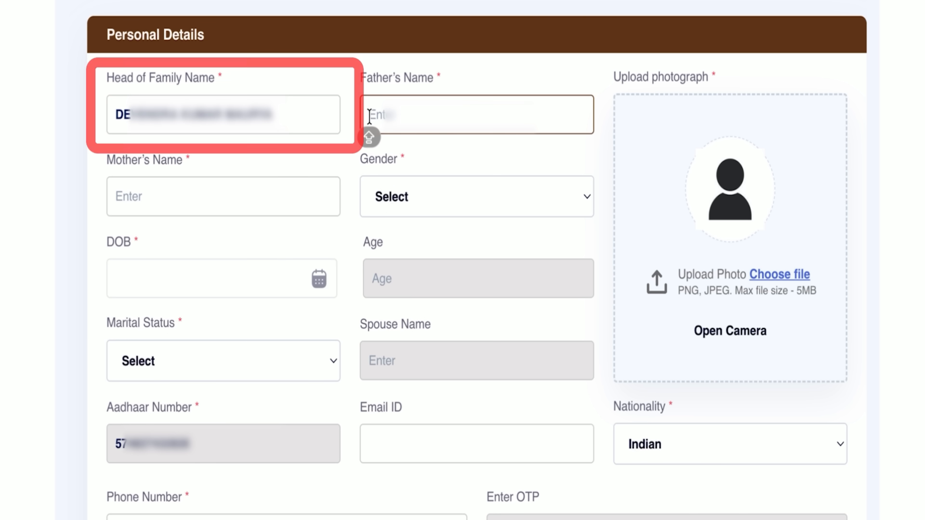
- Enter the father's and mother's names and set gender to Male
type("RA")
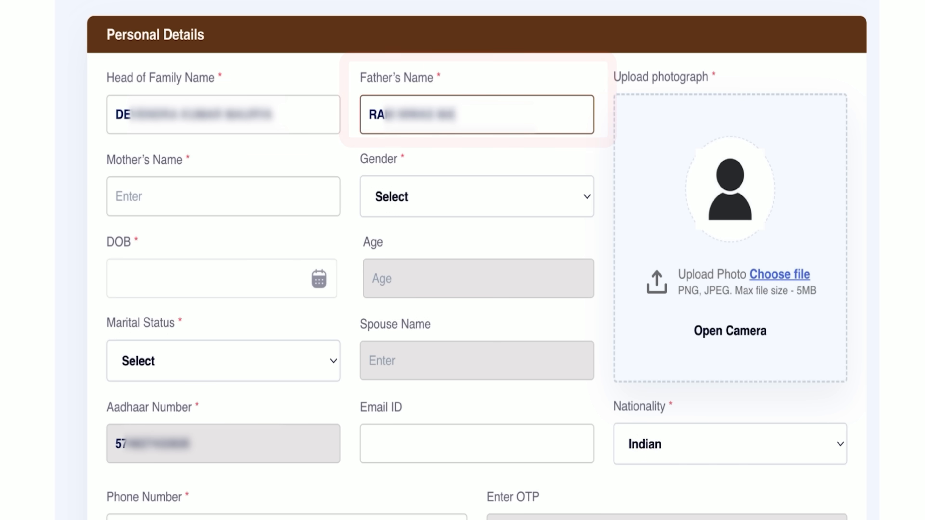
key("Tab")
type("SU")
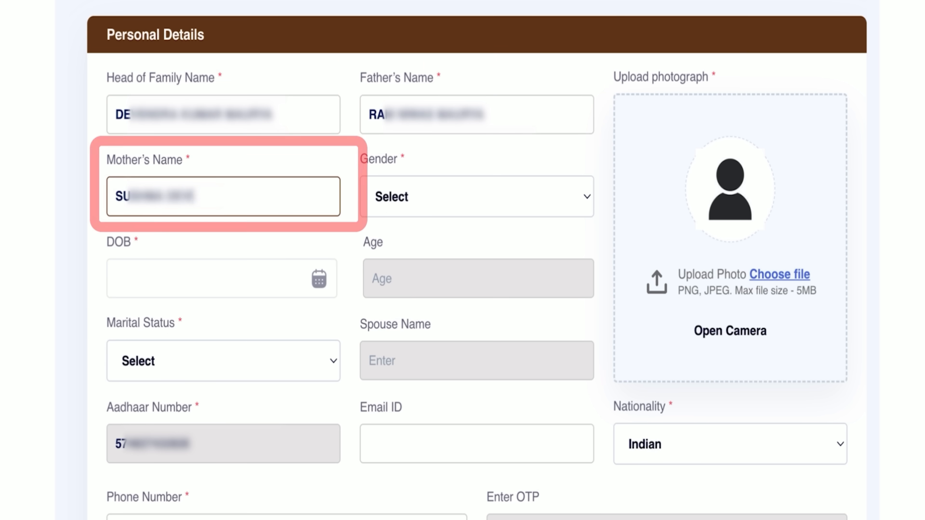
left_click(483, 199)
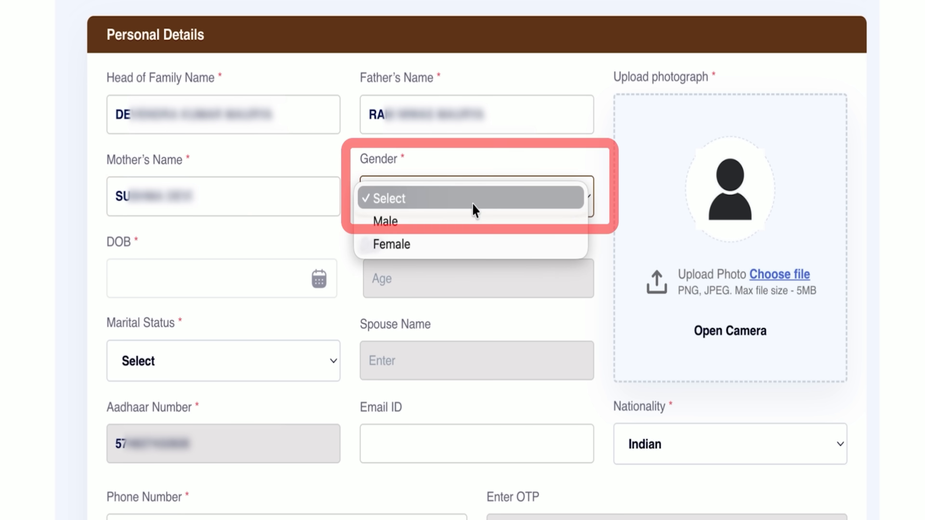
left_click(464, 221)
- Pick the head of family's birth date in October 1992 from the calendar
key("Tab")
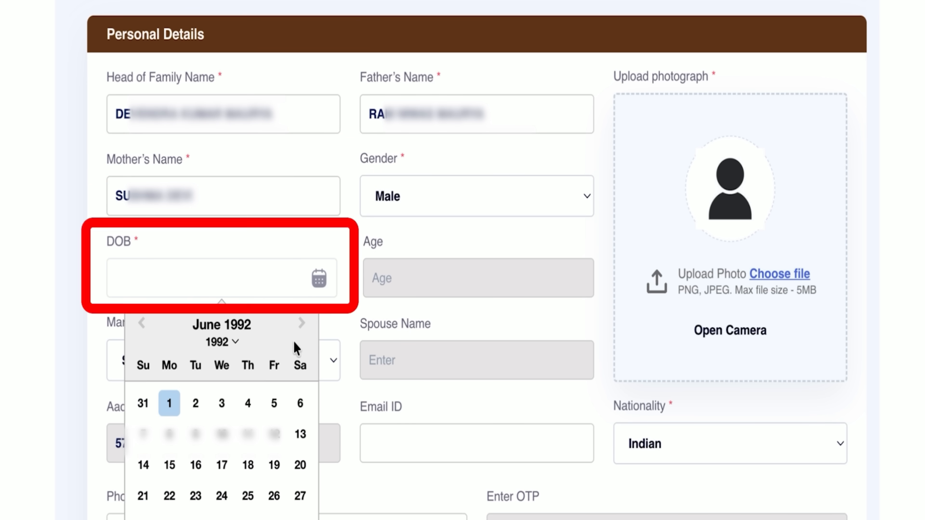
left_click(301, 324)
left_click(300, 323)
left_click(301, 324)
left_click(300, 324)
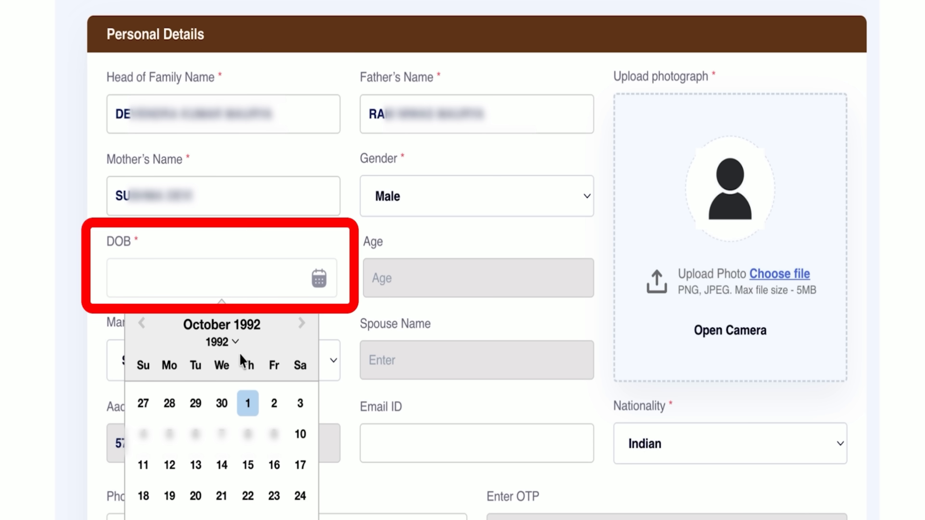
left_click(245, 437)
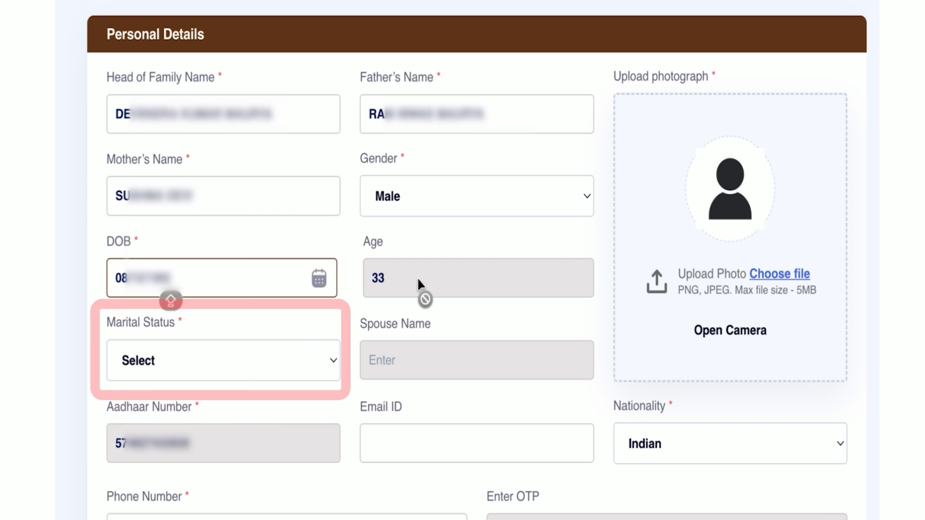
- Set marital status to Married and enter the spouse's name
left_click(270, 364)
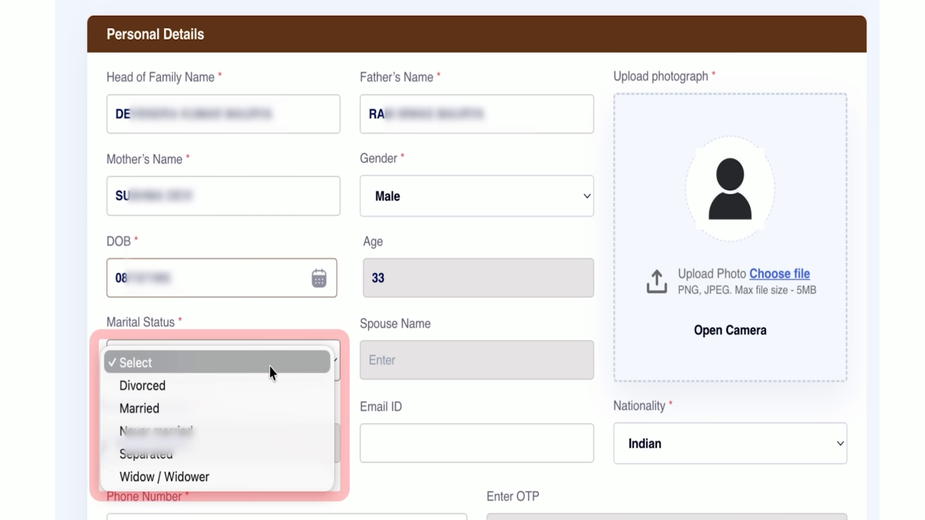
left_click(254, 407)
left_click(433, 369)
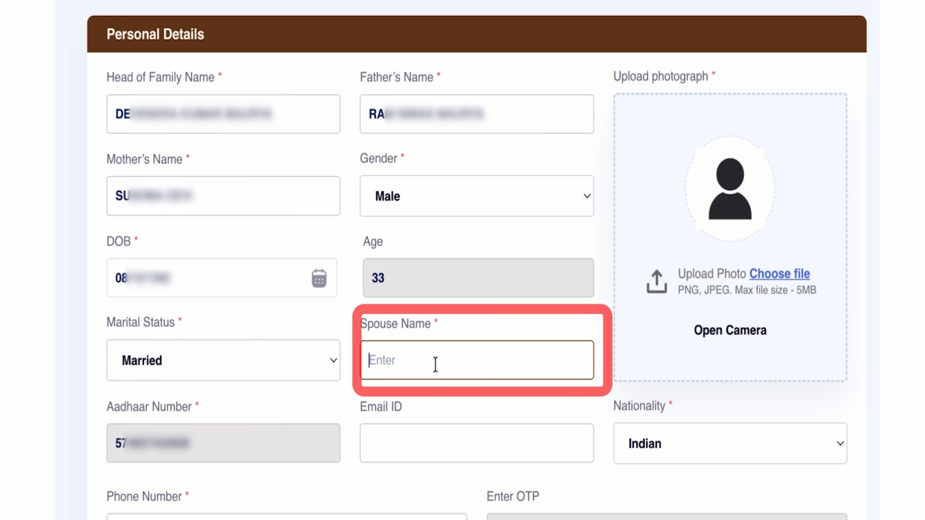
type("SU D")
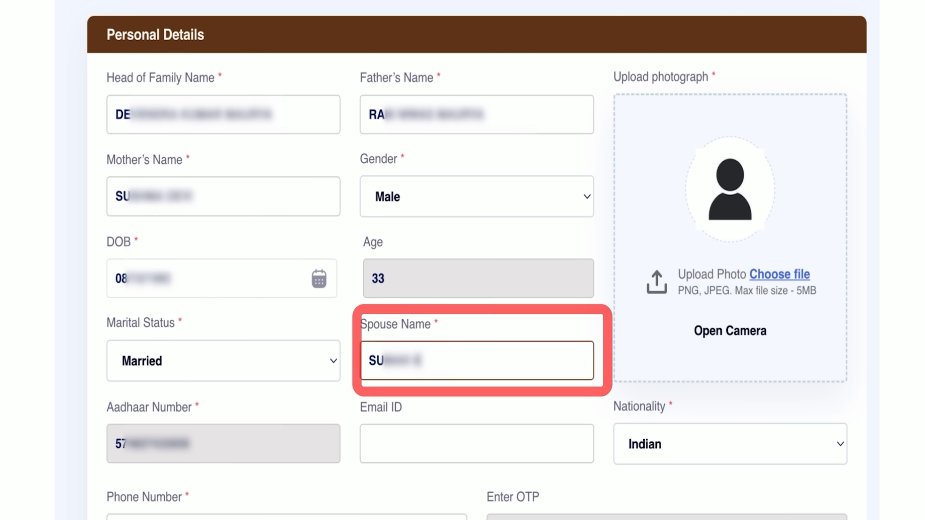
key("BackSpace")
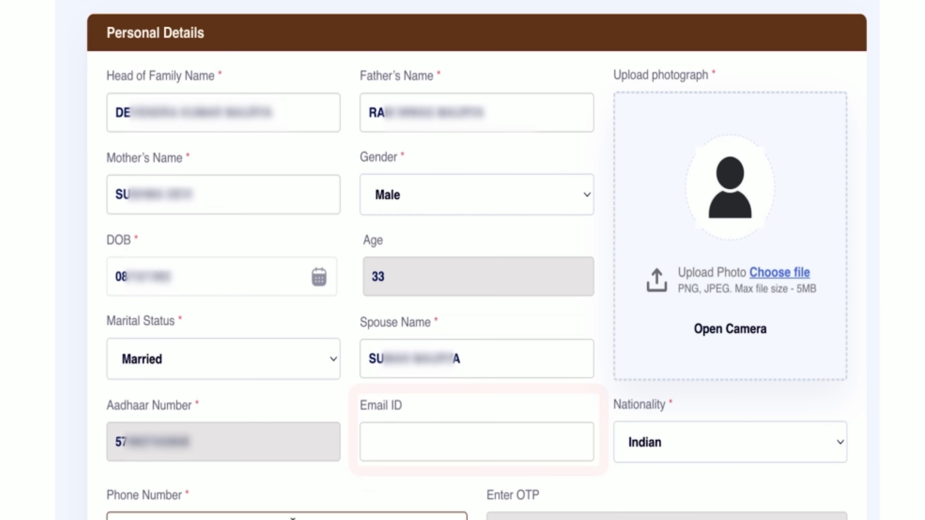
- Enter the phone number, send it an OTP, and verify it with the received code
type("89")
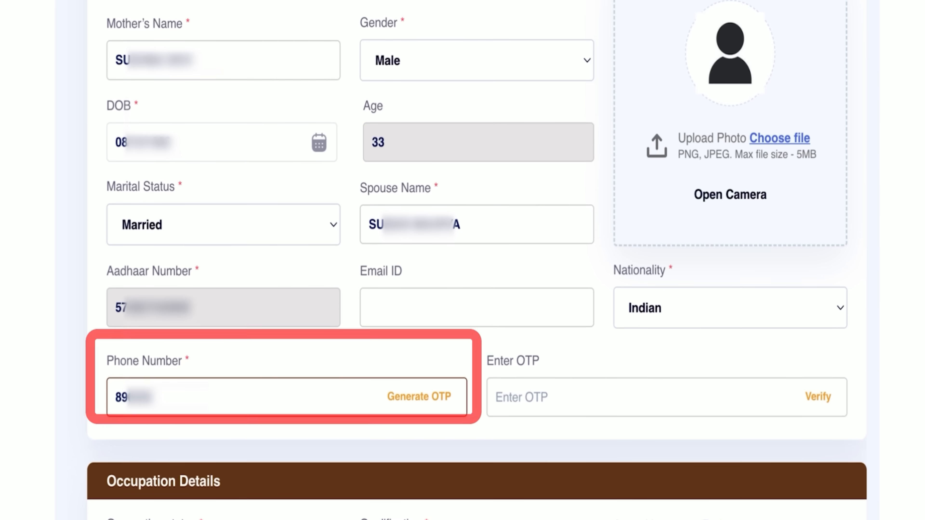
type("****")
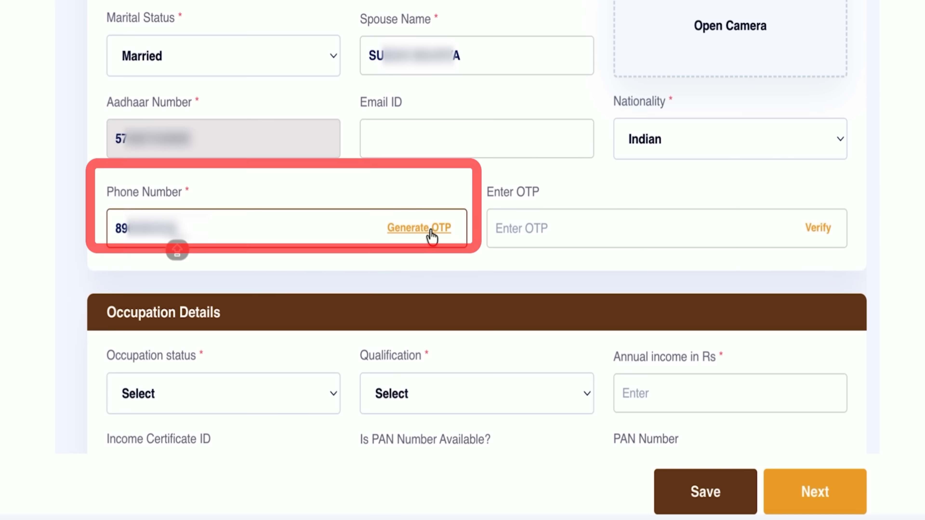
left_click(431, 230)
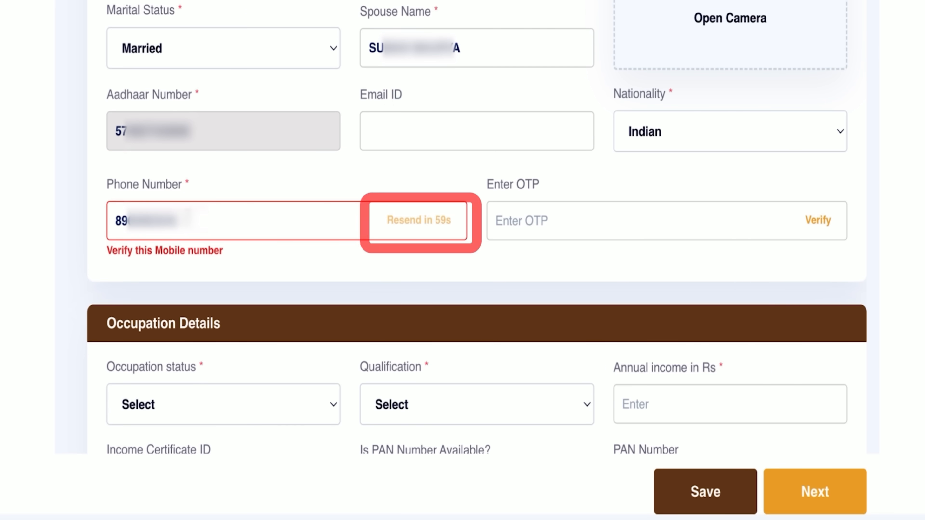
scroll(546, 224, "down", 1)
left_click(560, 222)
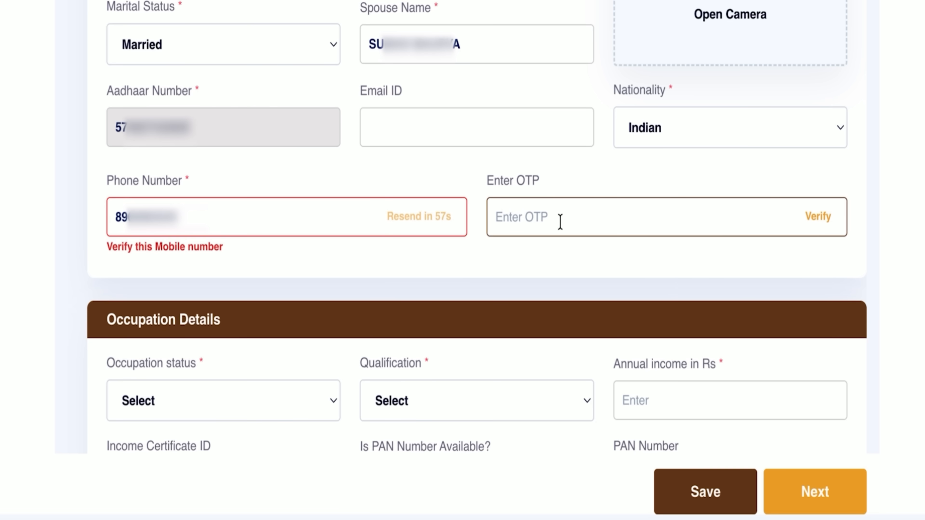
scroll(560, 222, "down", 1)
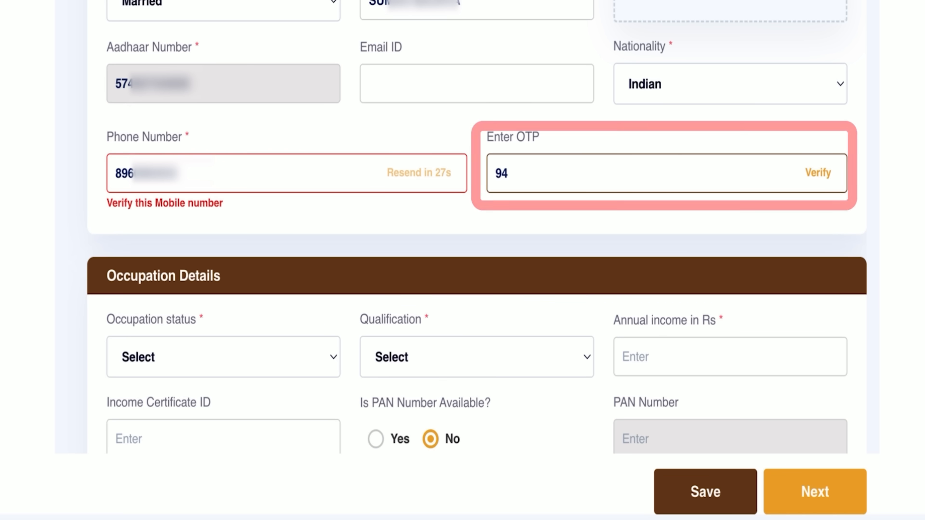
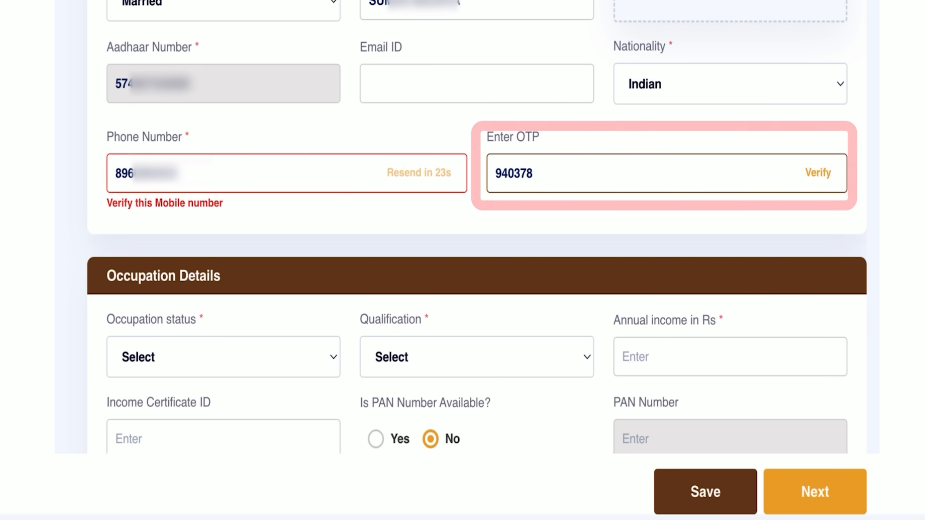
left_click(811, 174)
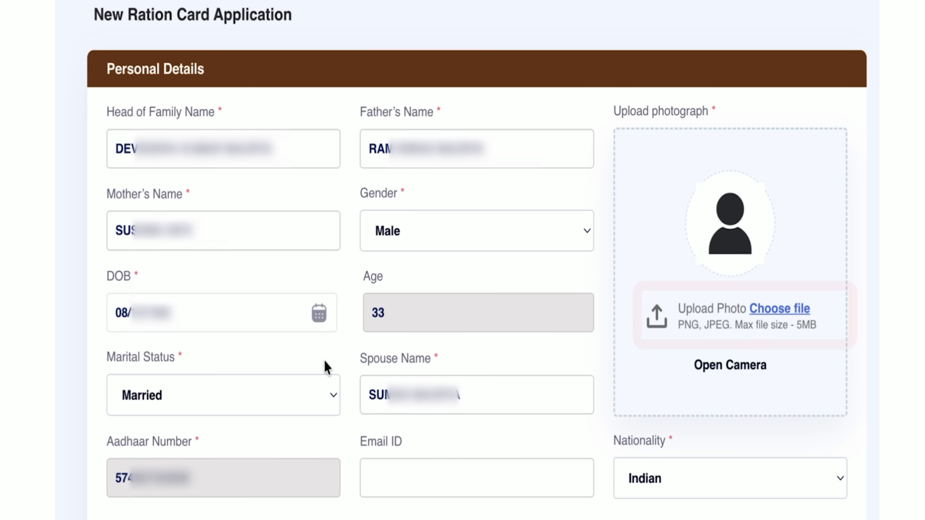
- Upload the head of family's photo from the Downloads folder under Upload photograph
left_click(779, 309)
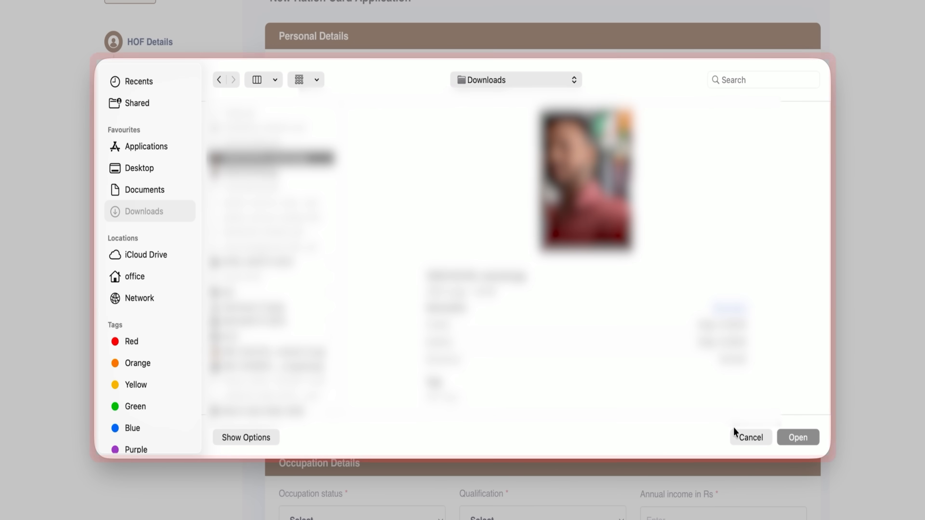
left_click(810, 438)
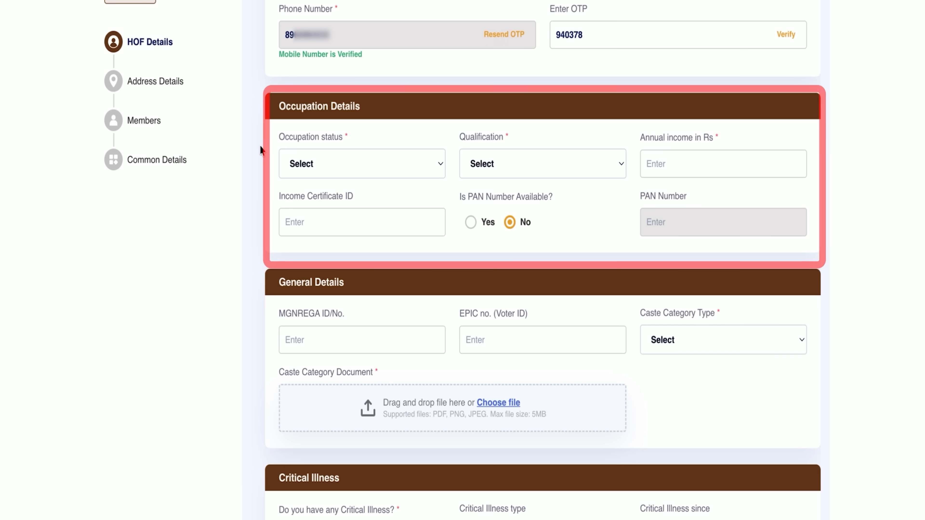
- Set occupation status to Private worker, qualification to Others, and annual income to 62000 Rs
left_click(301, 165)
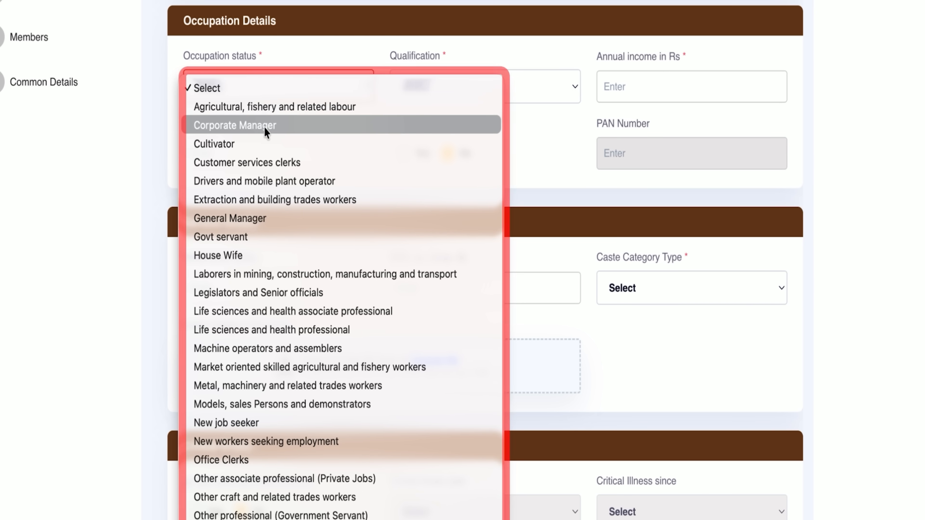
scroll(259, 242, "down", 1)
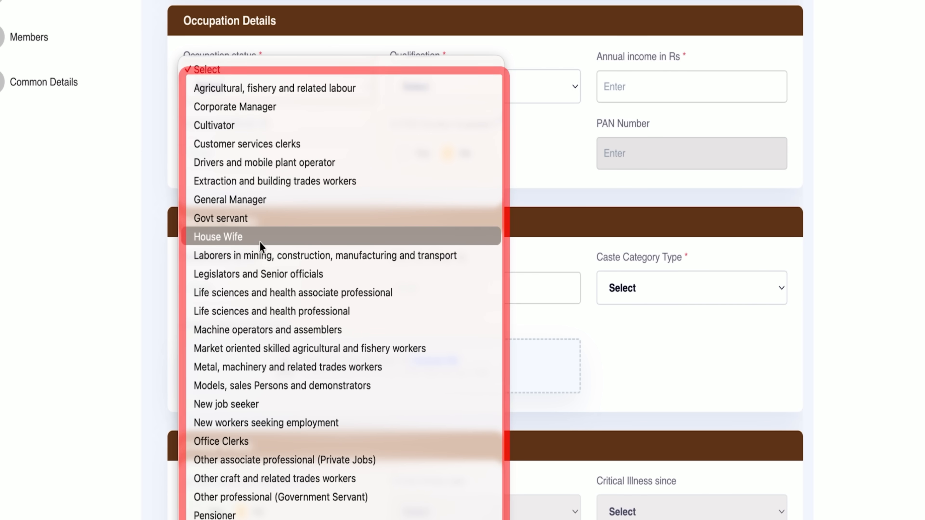
scroll(259, 242, "down", 2)
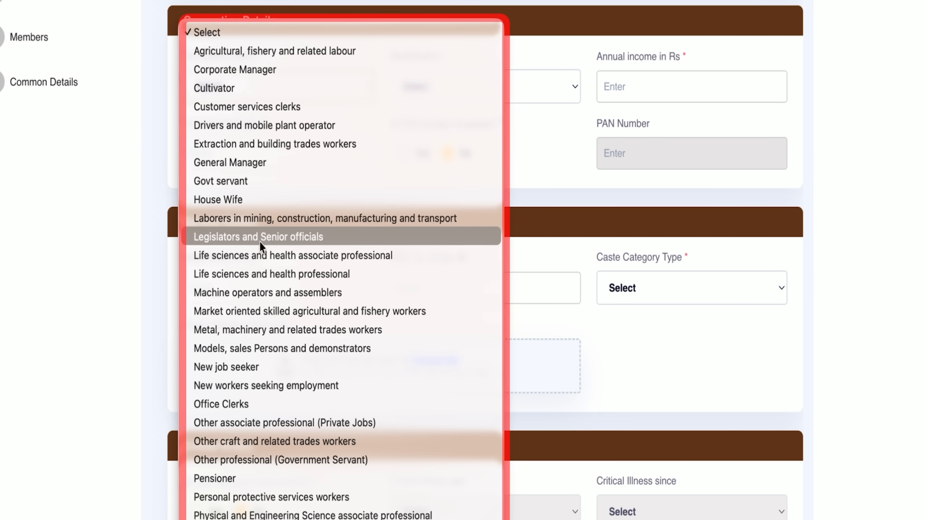
scroll(260, 241, "down", 8)
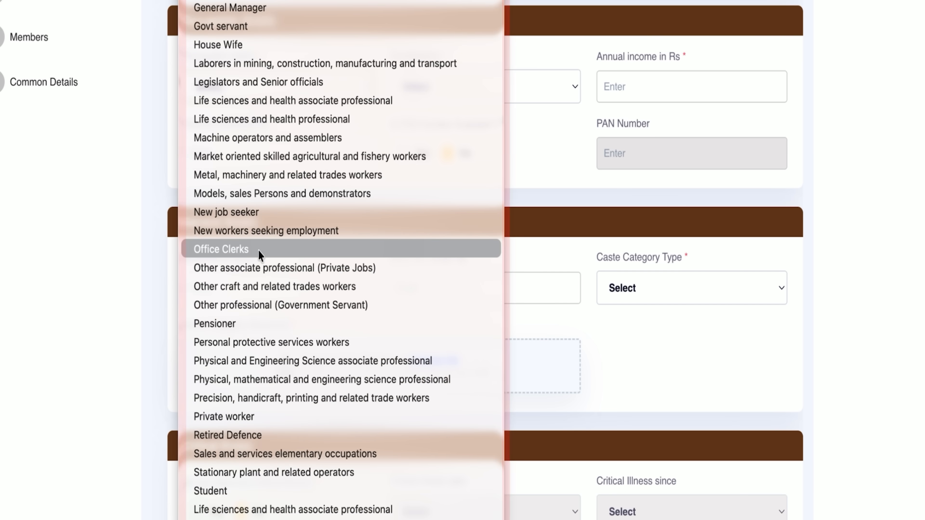
left_click(216, 420)
left_click(479, 96)
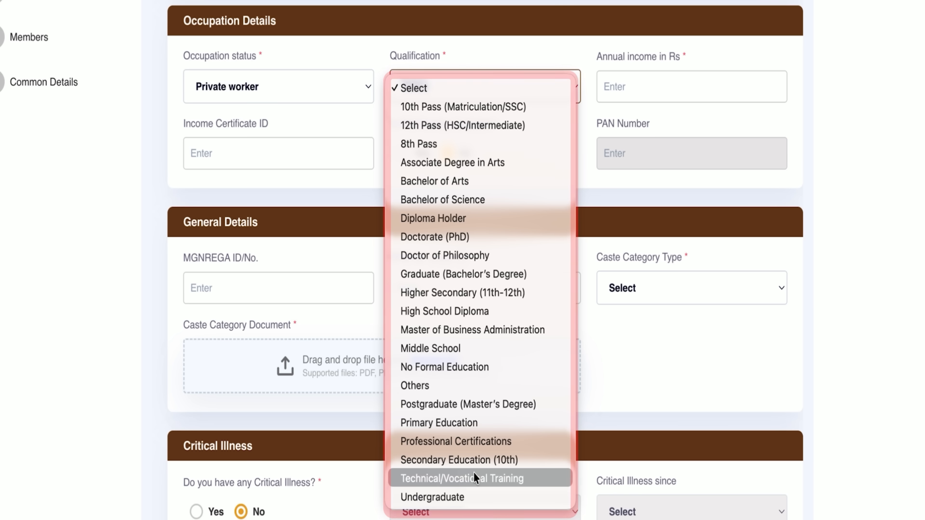
left_click(461, 386)
left_click(635, 83)
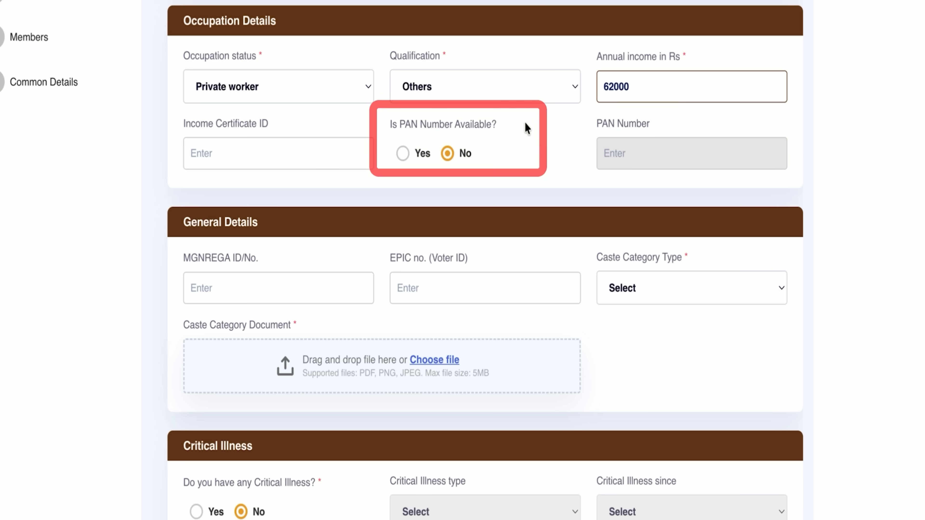
scroll(521, 123, "down", 8)
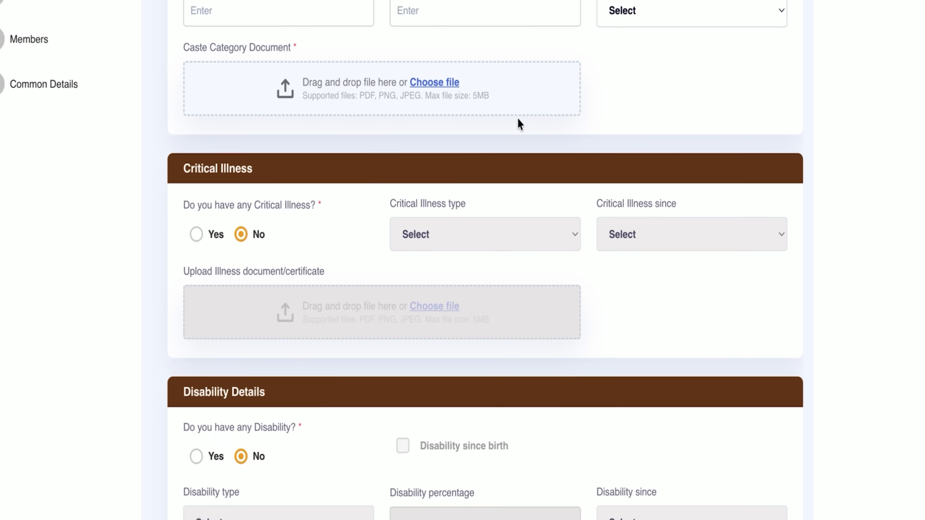
- Enter the head of family's voter ID in the EPIC no. field under General Details
scroll(518, 125, "up", 3)
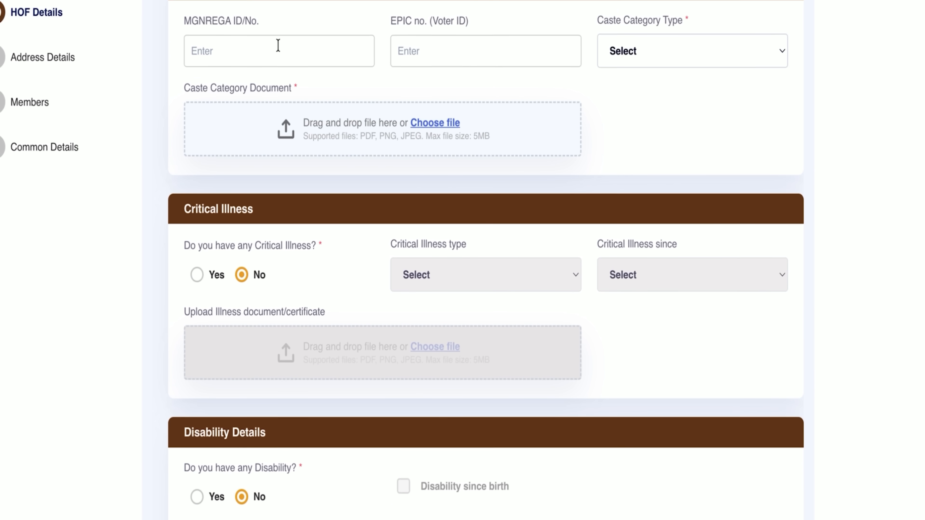
left_click(320, 68)
left_click(428, 84)
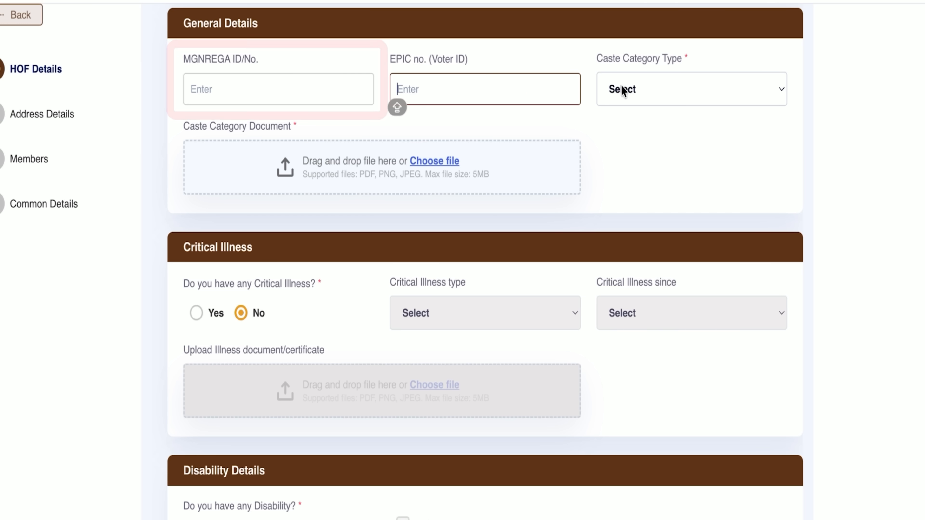
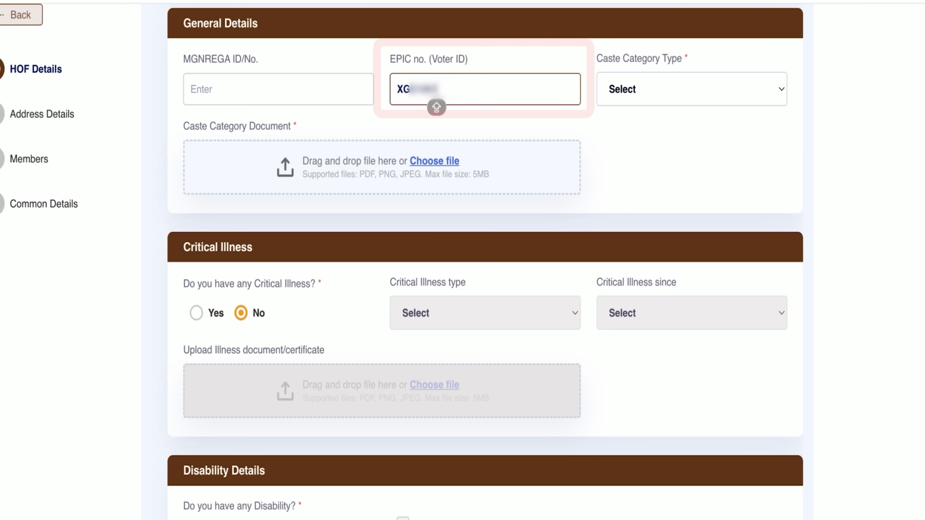
left_click(745, 89)
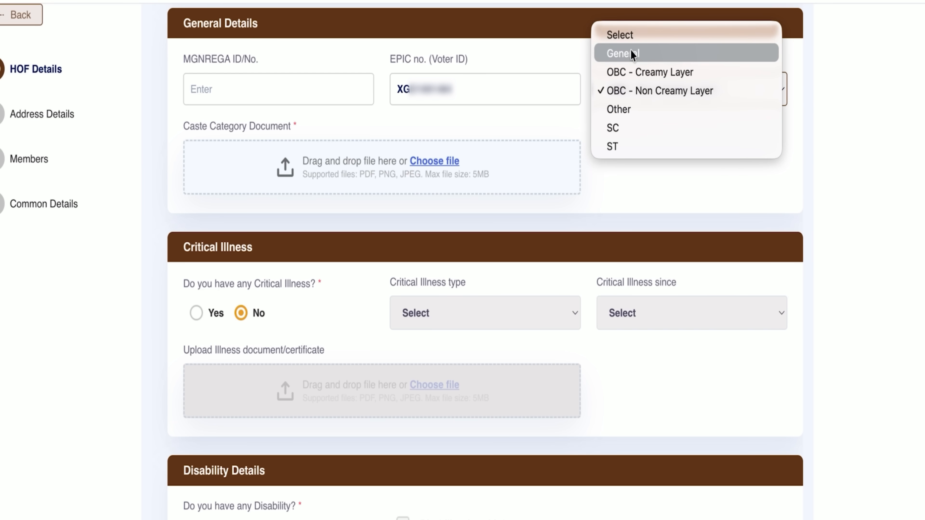
- Choose General as the Caste Category Type
left_click(633, 55)
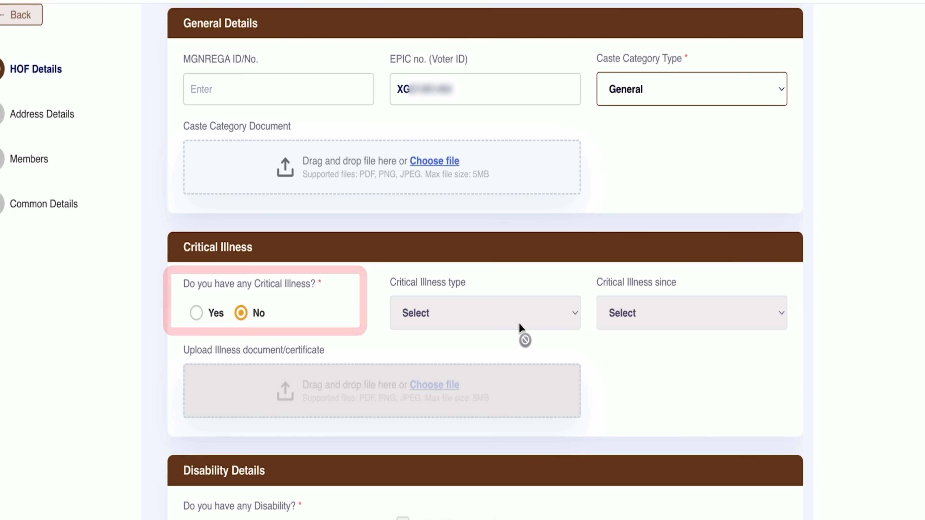
scroll(575, 326, "down", 10)
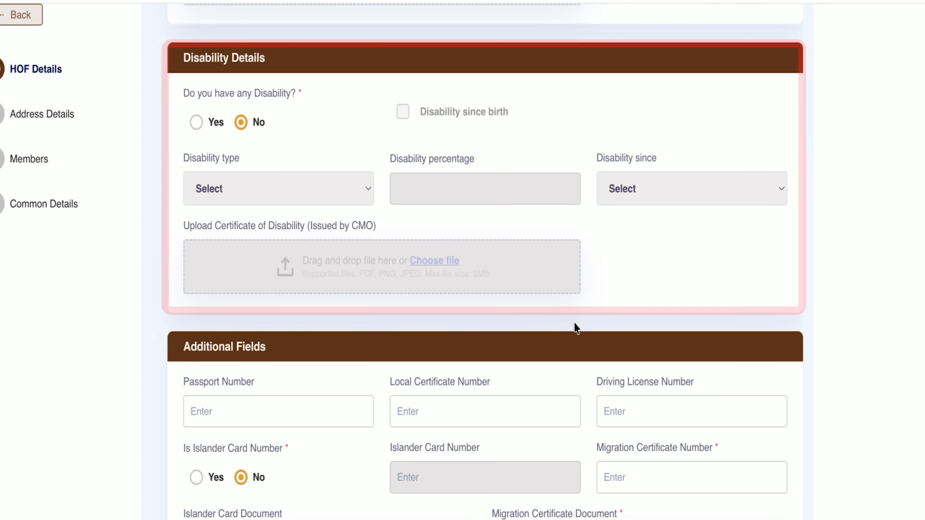
- Add the migration certificate number and document, then set the card category to Non-single Member Family
scroll(574, 327, "down", 2)
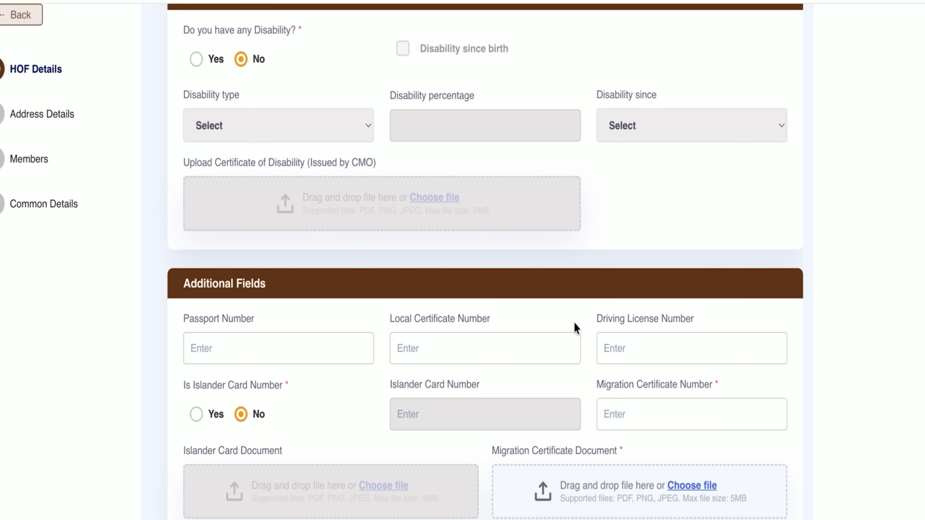
left_click(576, 342)
scroll(646, 333, "down", 5)
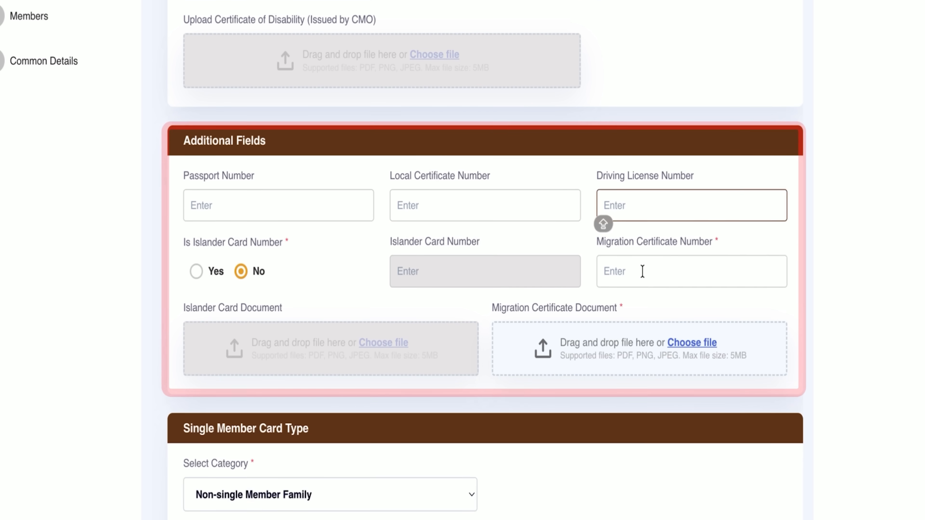
left_click(644, 226)
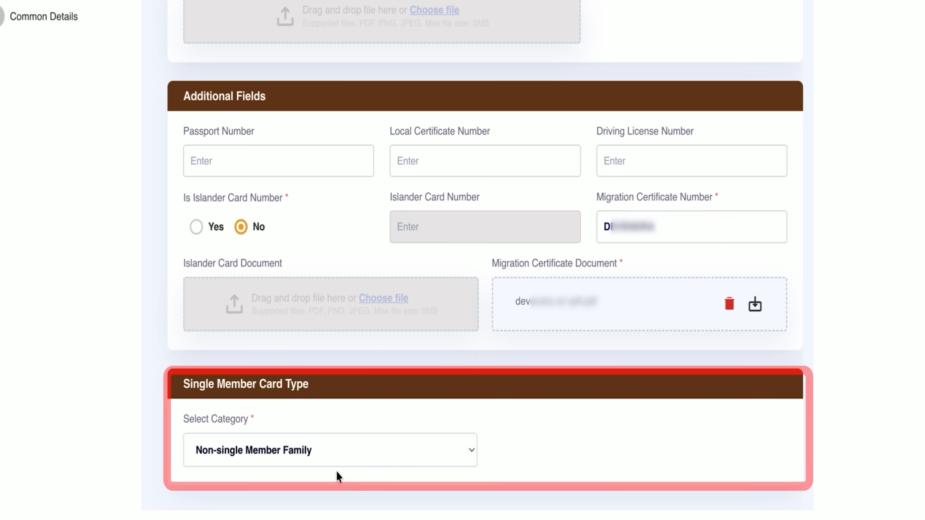
left_click(330, 450)
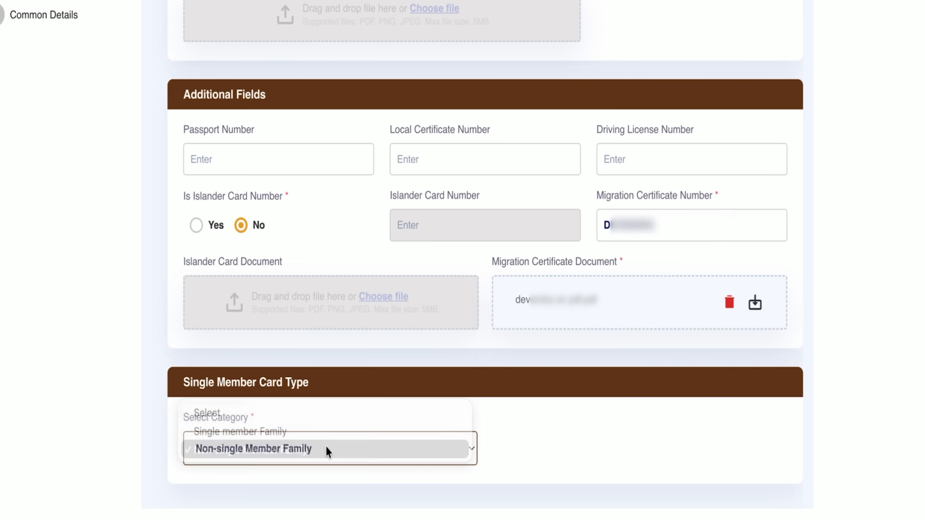
left_click(326, 447)
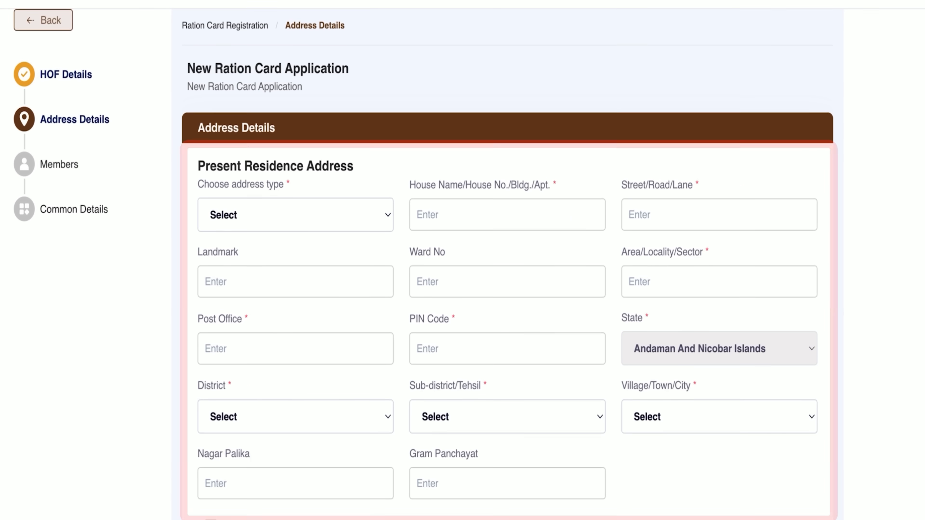
- Fill in the present address house number, street, locality, post office and PIN code
left_click(418, 214)
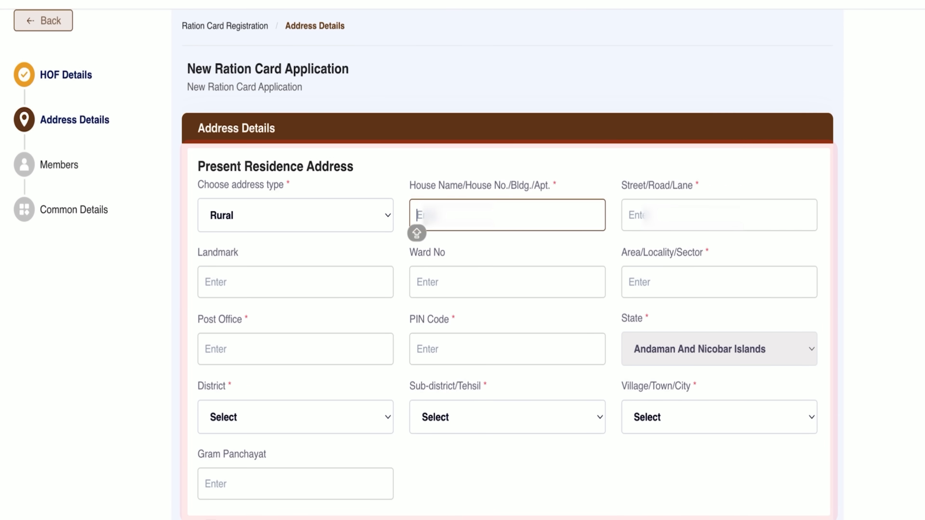
type("22")
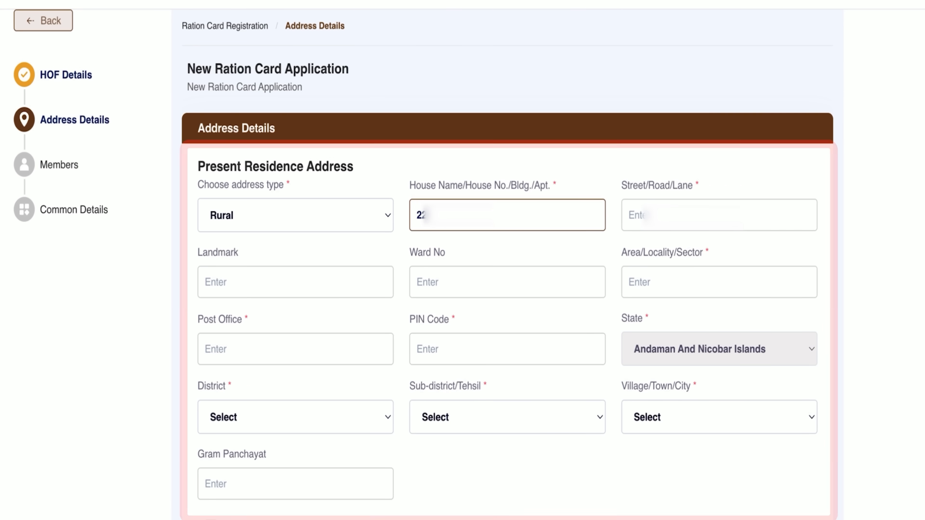
key("Tab")
type("DA")
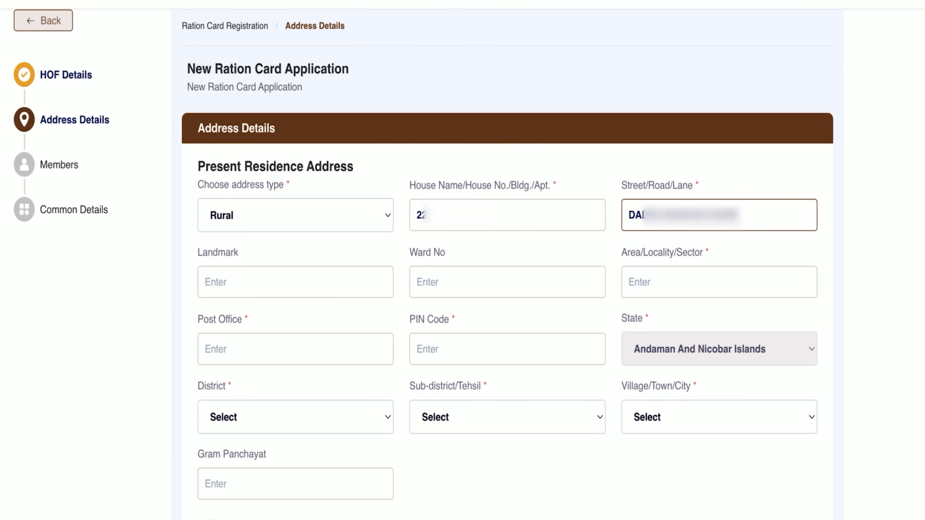
key("Tab")
type("DA")
key("Tab")
type("RA")
key("Tab")
type("23")
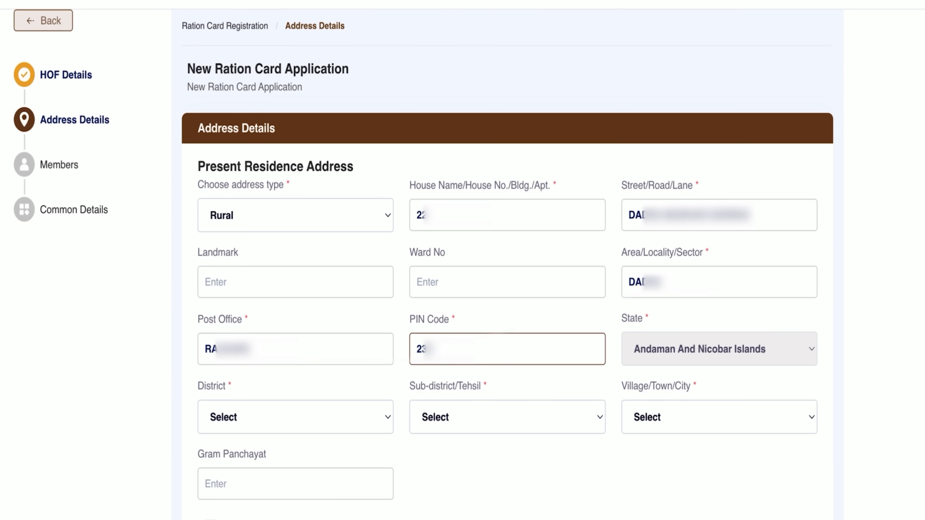
- Select Malacca as the village and copy the present address into the permanent address
left_click(469, 421)
left_click(669, 426)
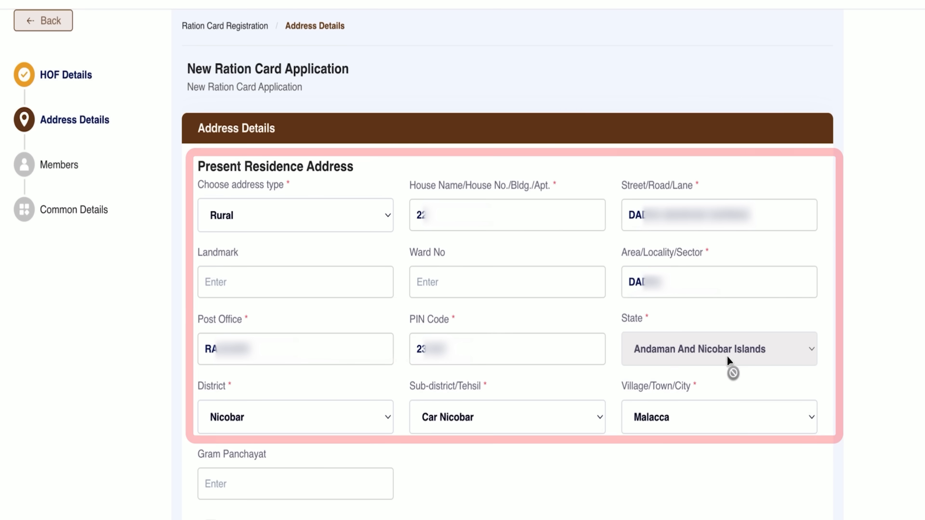
left_click(251, 484)
scroll(253, 490, "down", 5)
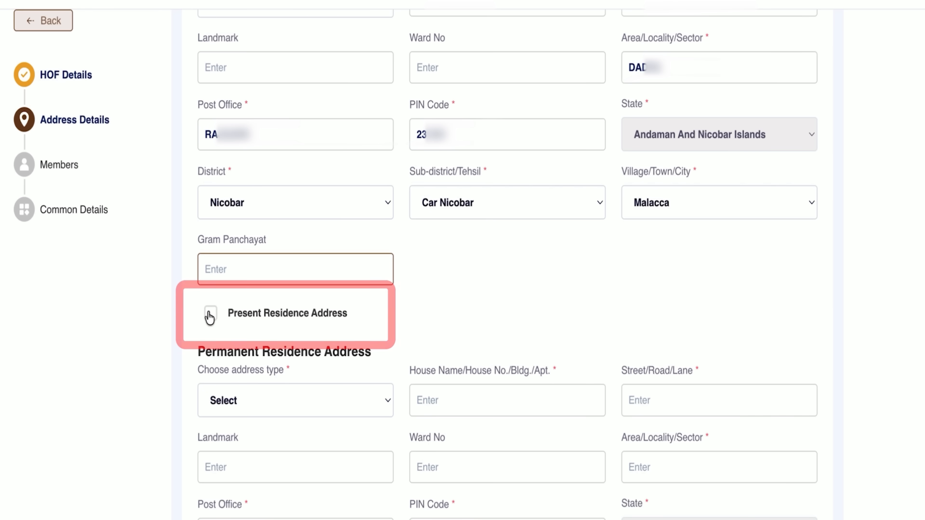
left_click(210, 314)
scroll(514, 328, "down", 1)
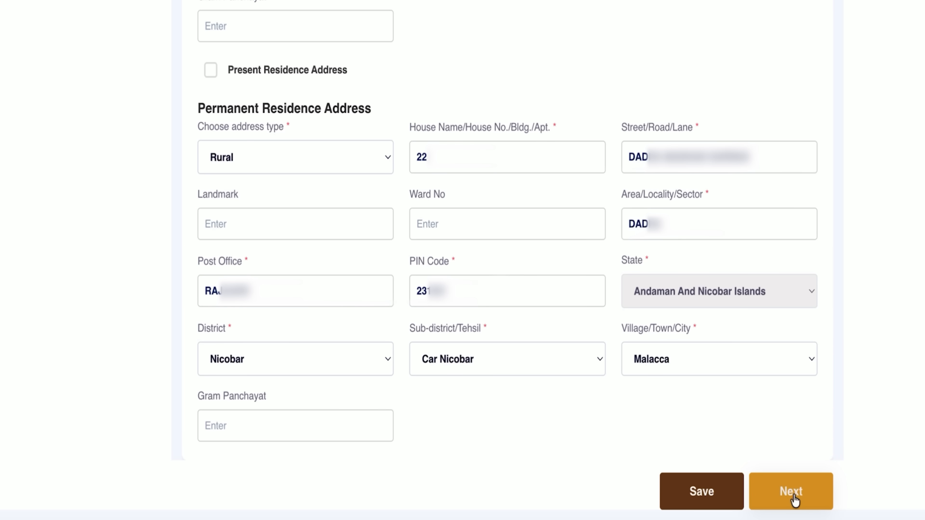
- Start a new family member and enter the member's, father's and mother's names
left_click(777, 496)
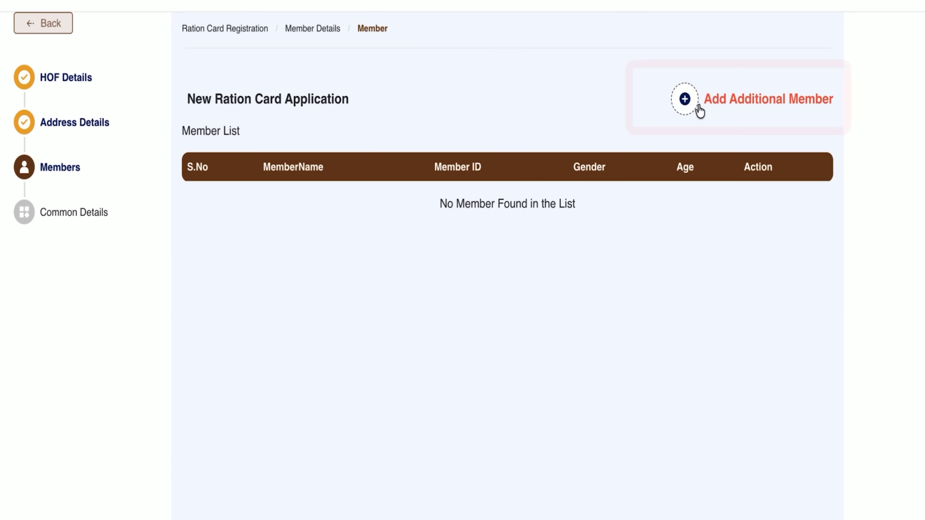
left_click(684, 99)
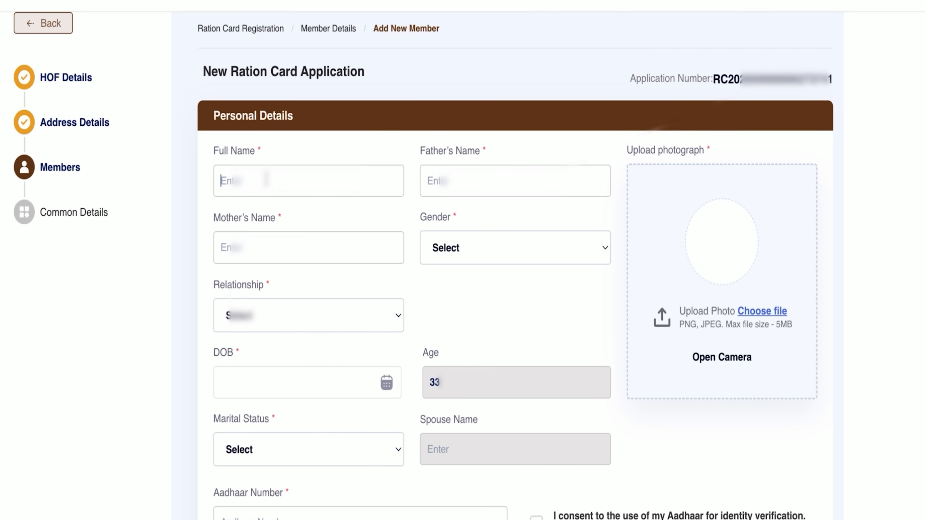
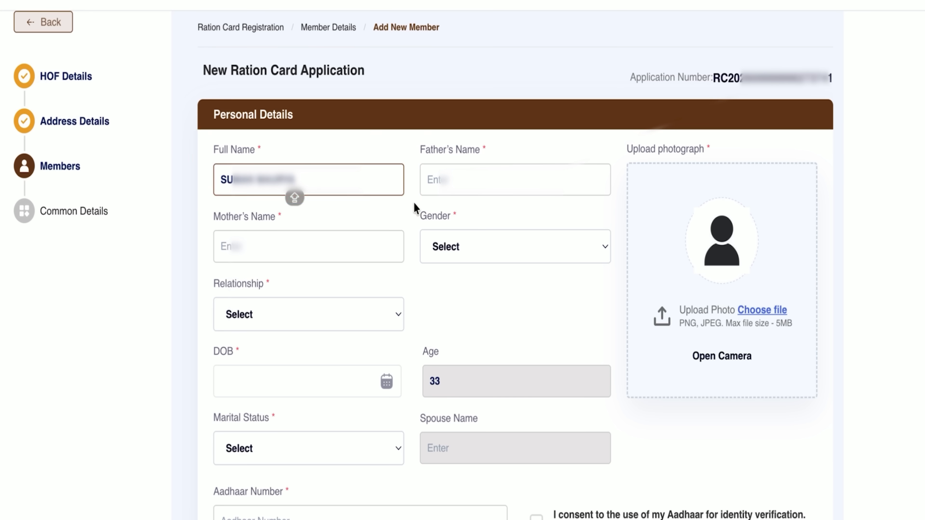
left_click(443, 169)
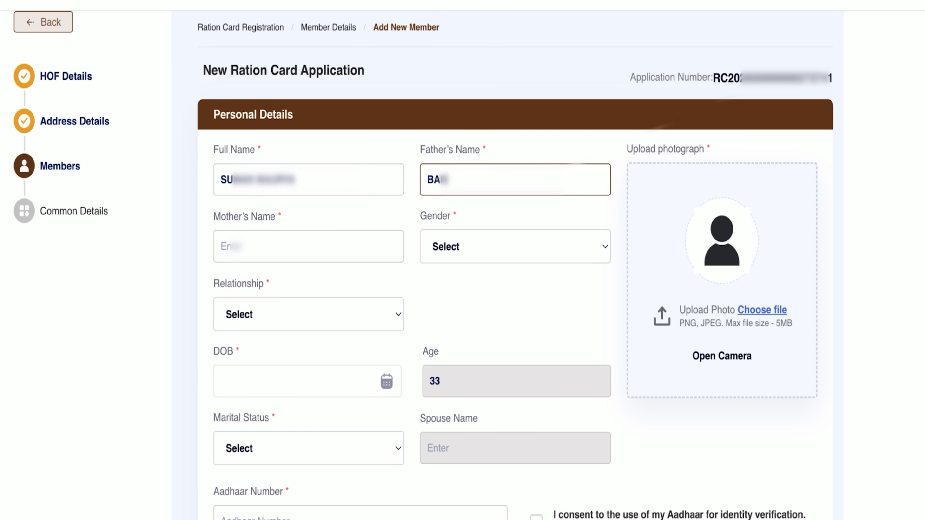
type("BHADUR")
key("Tab")
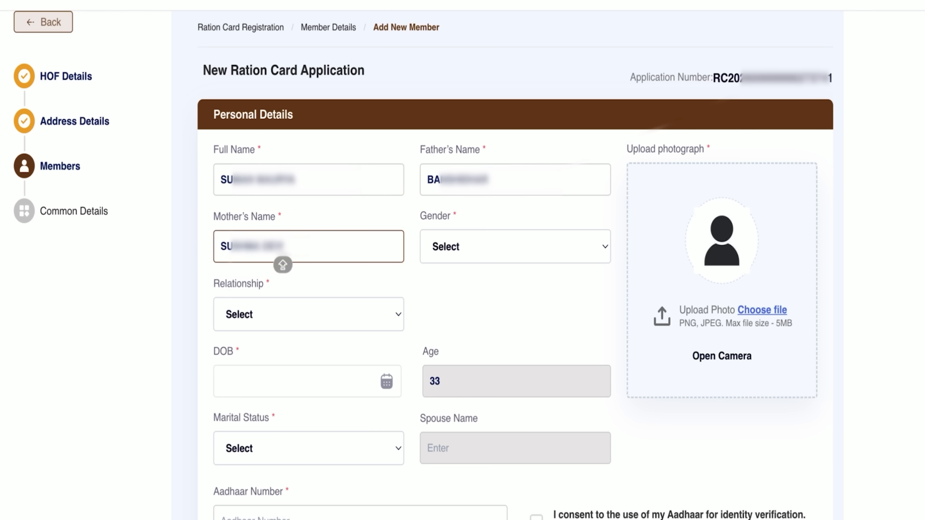
- Set gender Female, relationship Wife, date of birth (age 26) and marital status Married
left_click(268, 308)
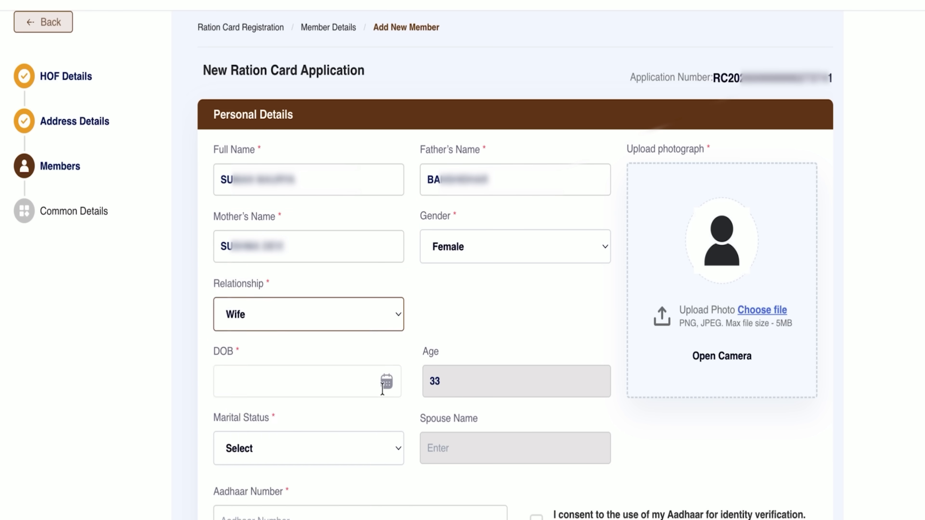
left_click(382, 389)
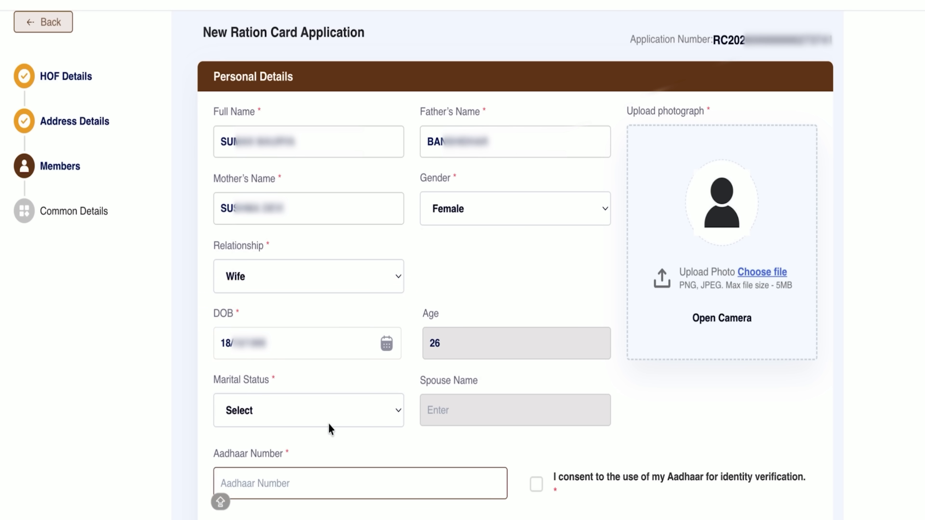
left_click(268, 409)
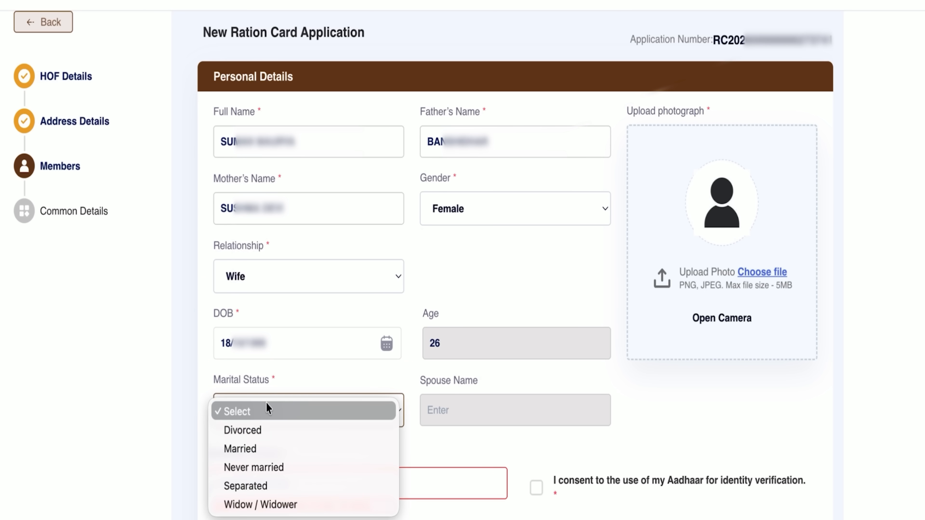
left_click(263, 452)
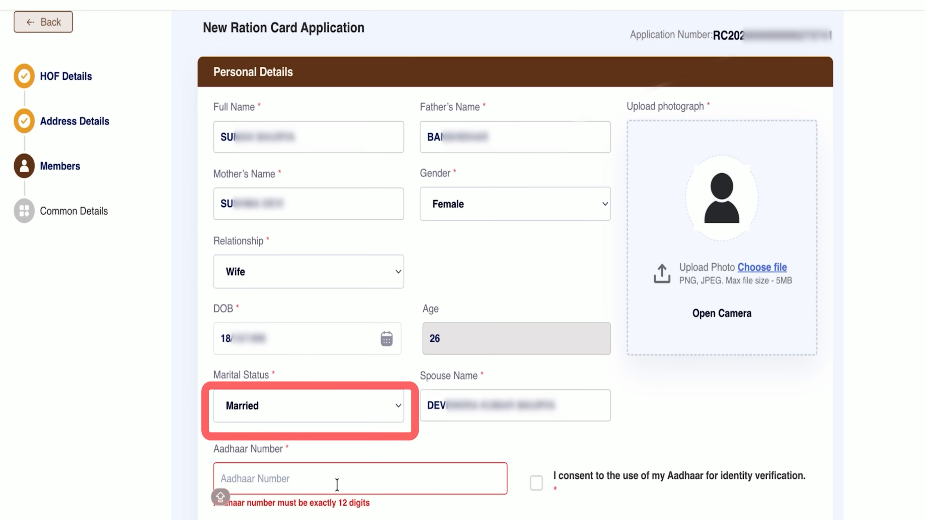
- Enter the spouse name and Aadhaar number, and attach the Aadhaar document 1000145131.png
left_click(345, 474)
type("20")
scroll(345, 473, "down", 1)
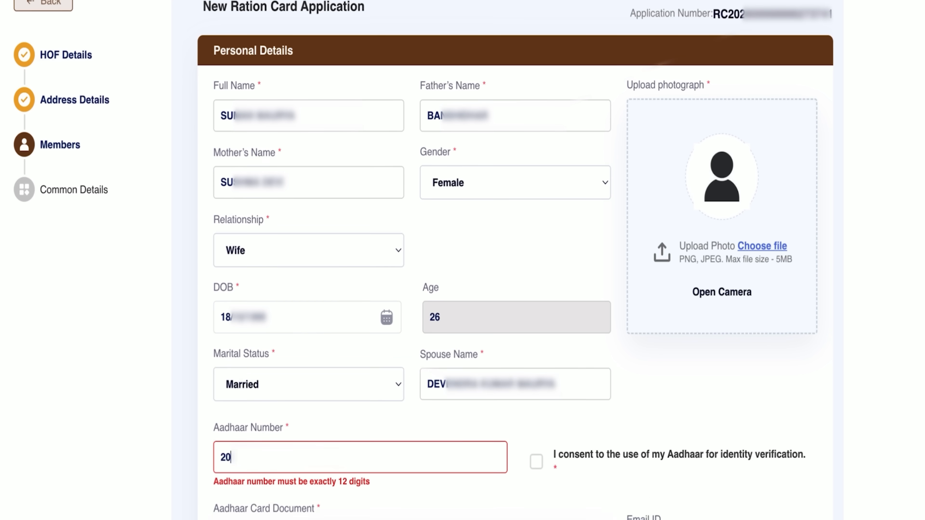
type("7XXXXXXXXX")
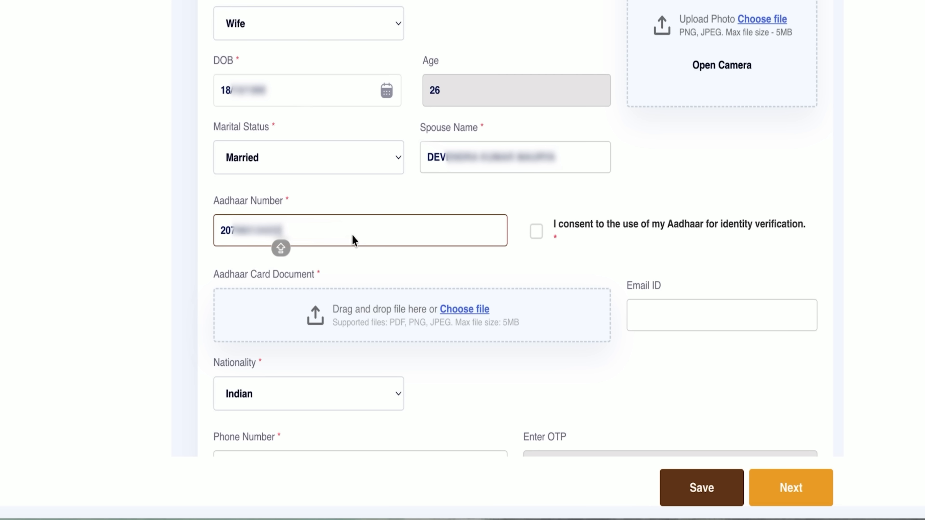
scroll(352, 236, "down", 5)
left_click(457, 117)
- Enter the member's phone number and verify it with an OTP
left_click(808, 281)
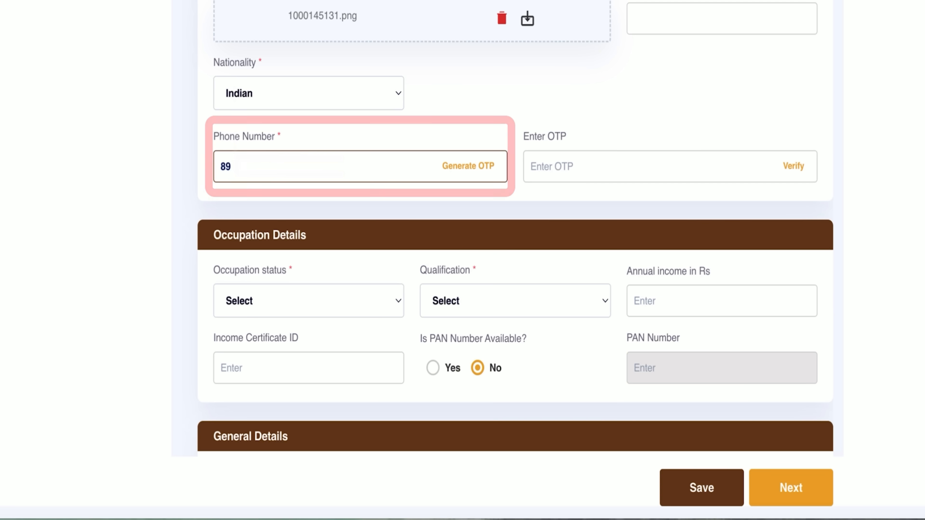
type("6")
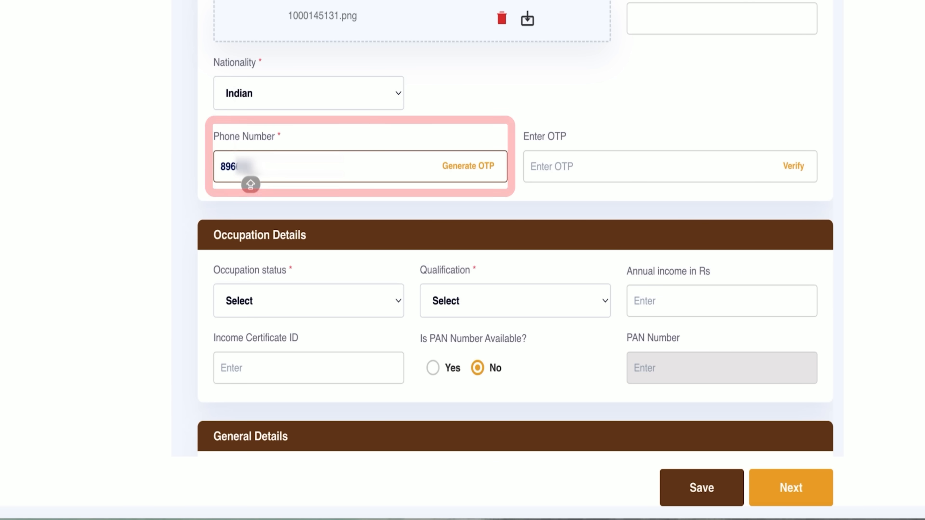
type("0000")
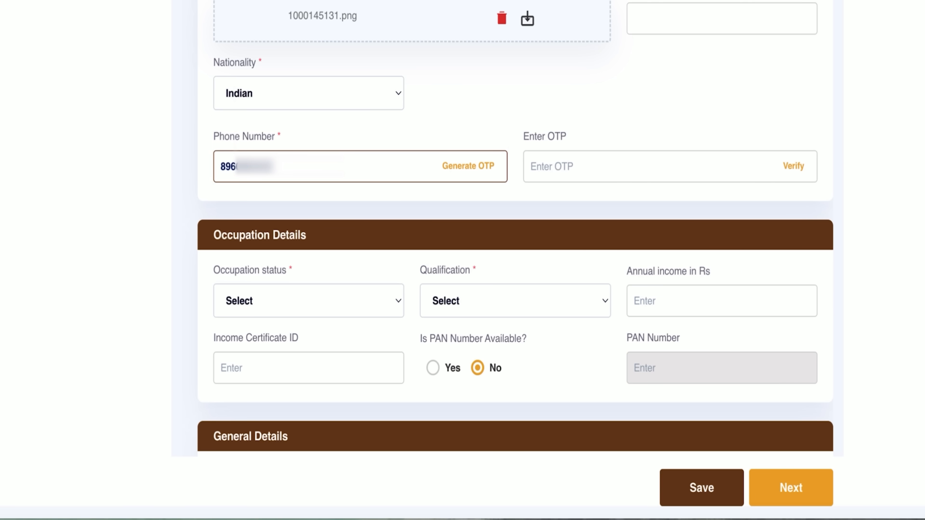
type("0")
scroll(397, 204, "up", 1)
left_click(472, 204)
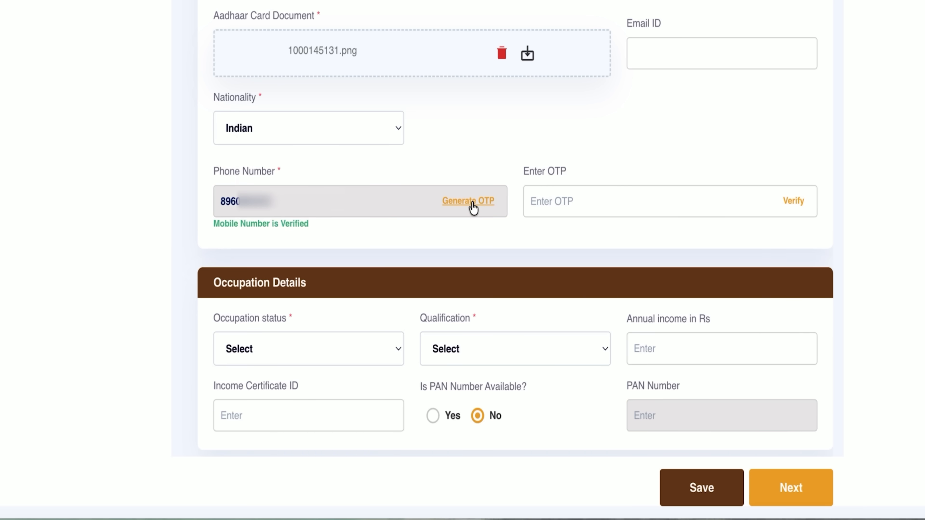
scroll(562, 207, "down", 8)
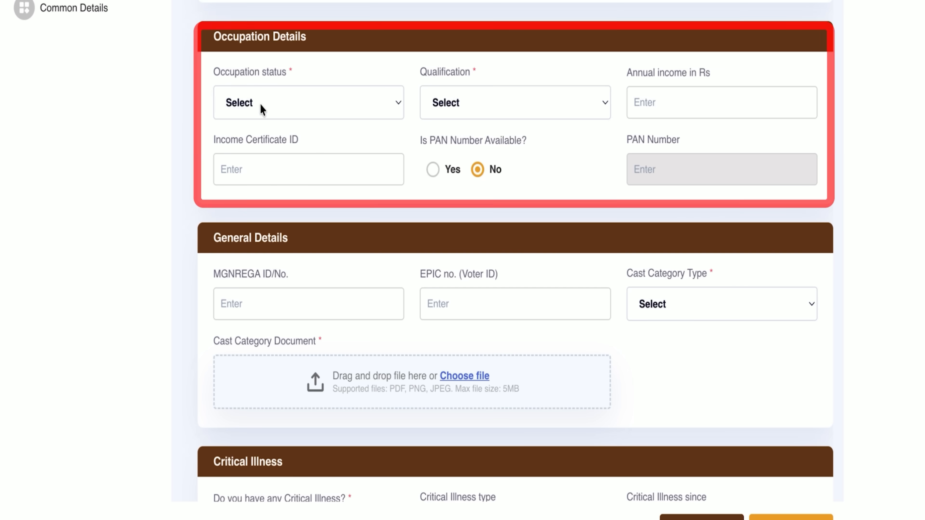
- Choose House Wife as occupation status and Bachelor of Science as qualification
left_click(260, 103)
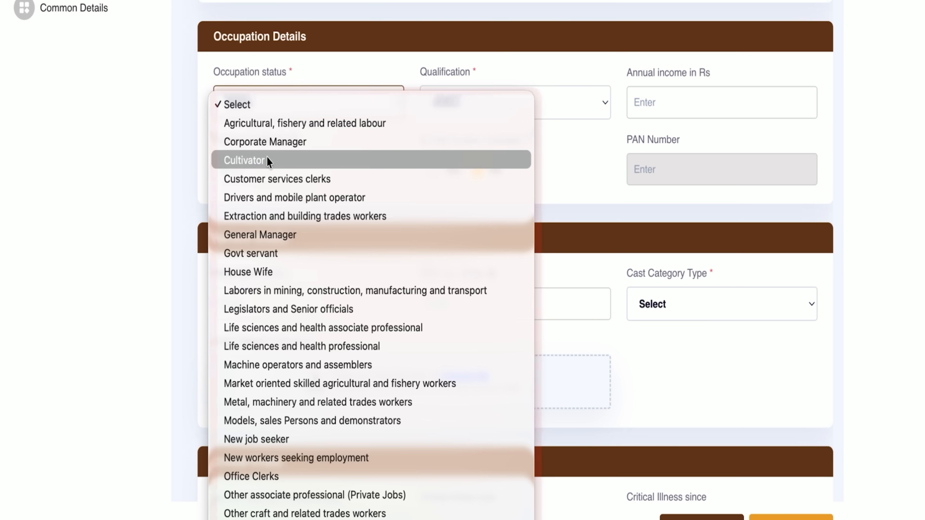
scroll(273, 223, "down", 8)
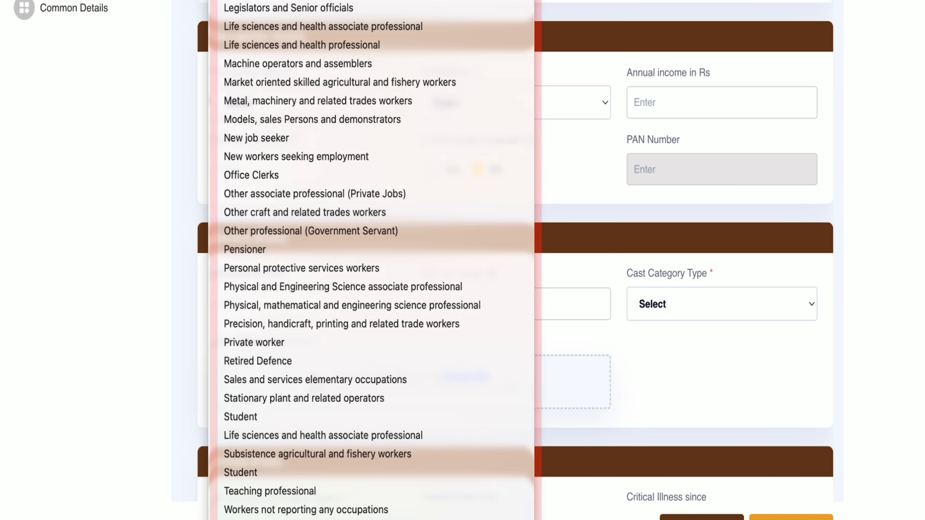
key("Escape")
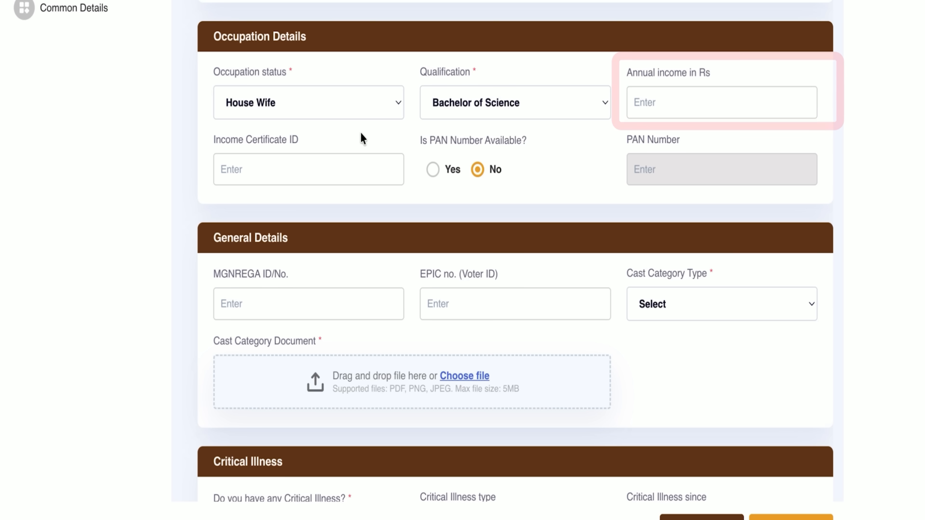
- Enter the member's migration certificate number, attach its document, and finish the member
scroll(363, 99, "down", 5)
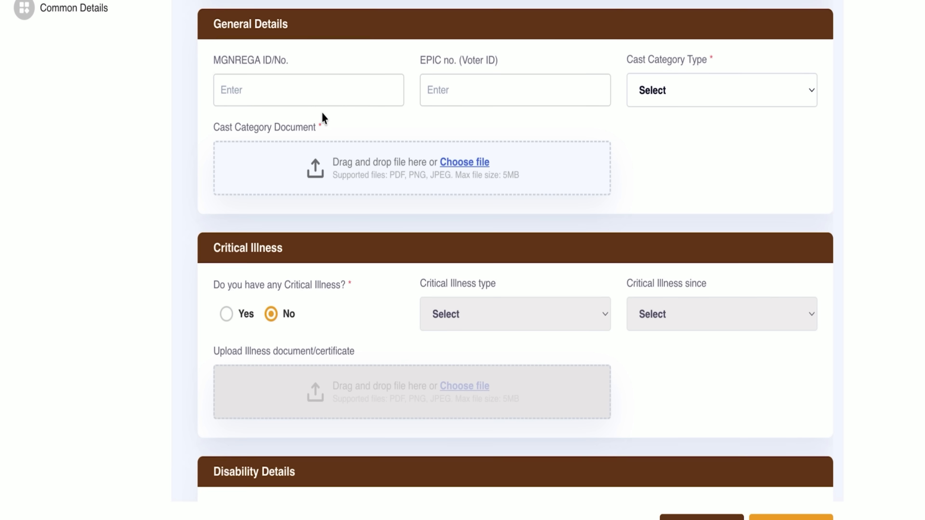
left_click(524, 104)
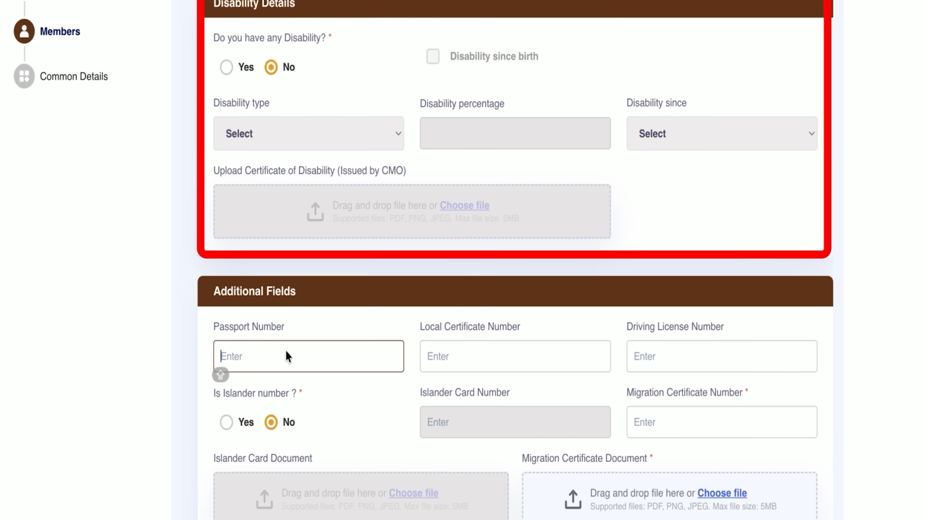
left_click(761, 487)
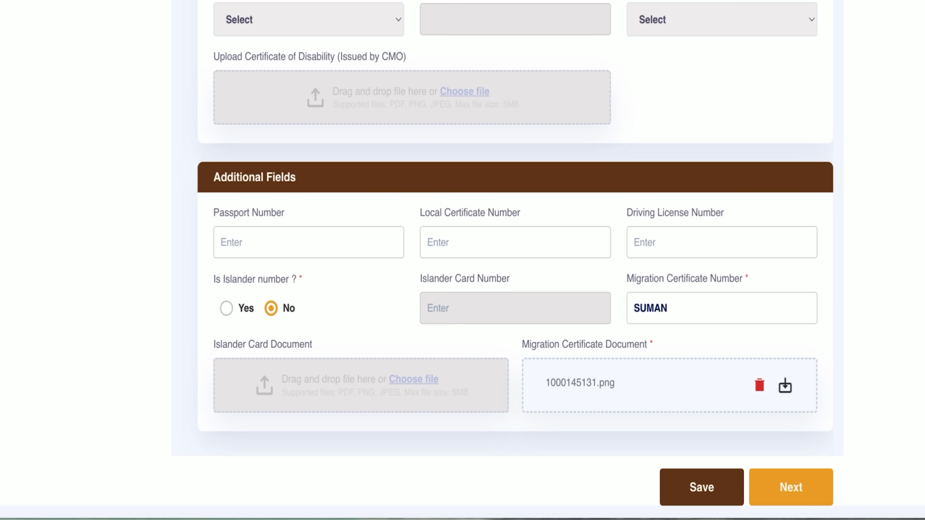
left_click(816, 502)
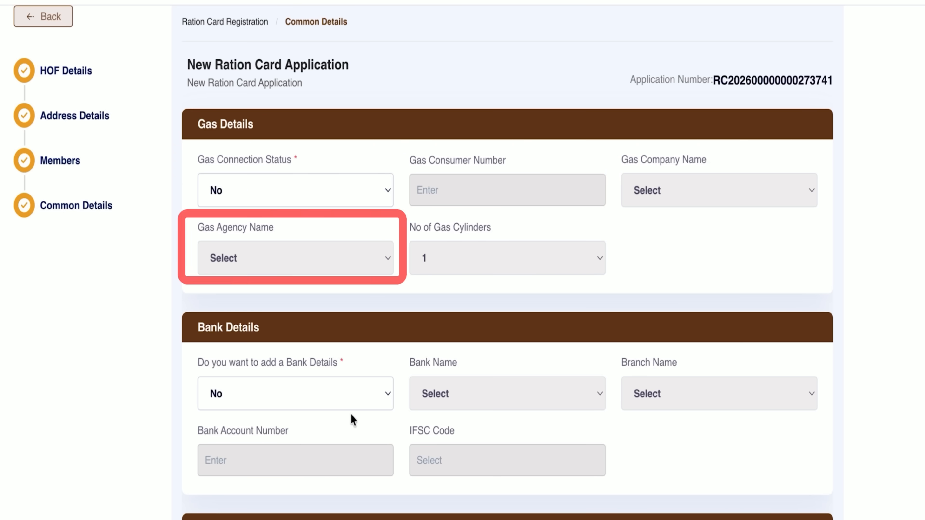
- Answer No to the bank details question and to adding a nominee
scroll(357, 241, "down", 5)
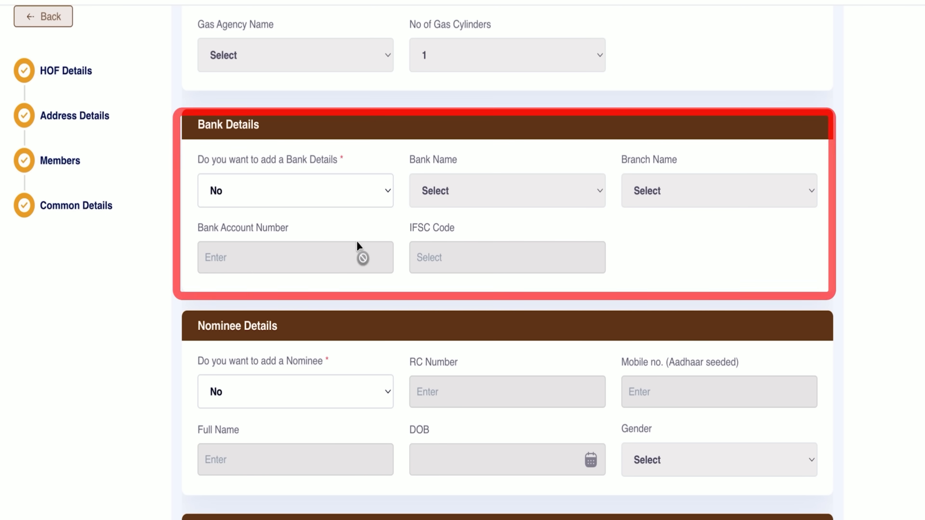
left_click(343, 186)
left_click(299, 191)
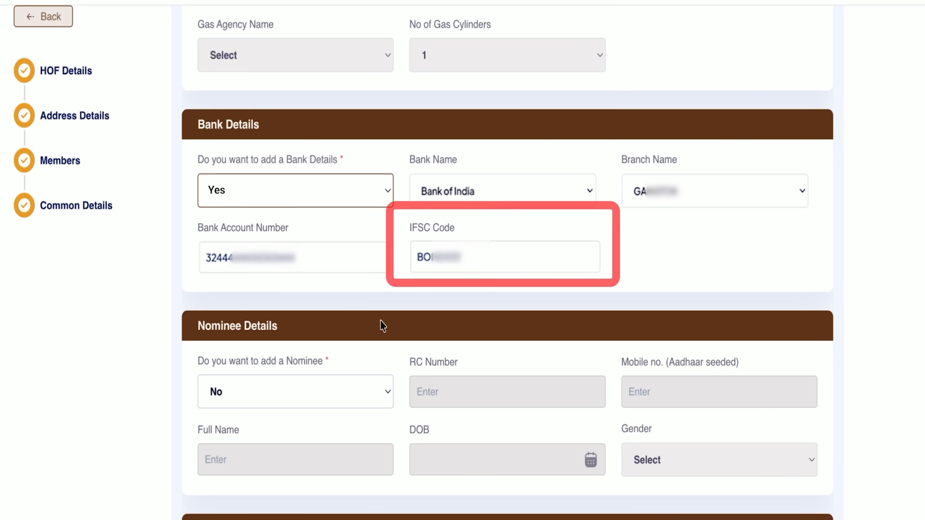
scroll(380, 321, "down", 5)
left_click(302, 157)
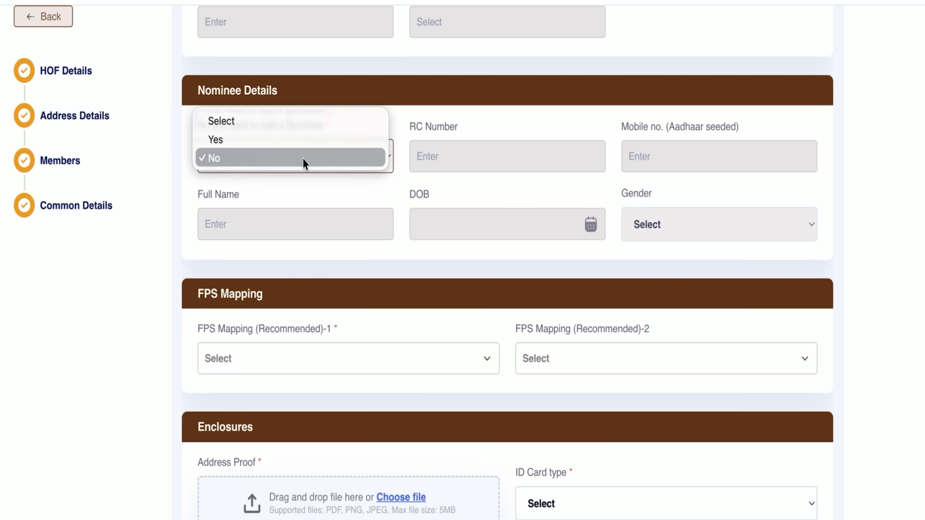
left_click(302, 160)
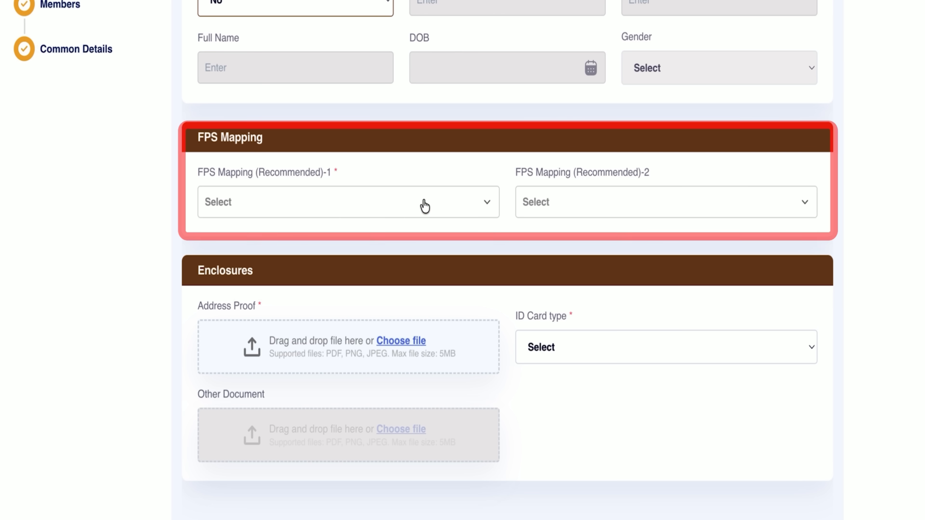
- Assign the first recommended shop to FPS Mapping-1 and another shop to FPS Mapping-2
left_click(425, 207)
left_click(273, 291)
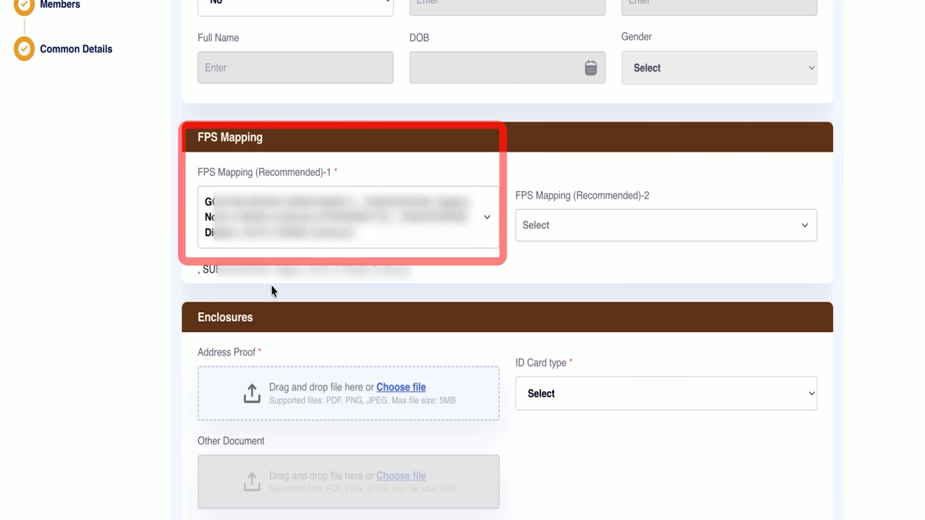
left_click(554, 222)
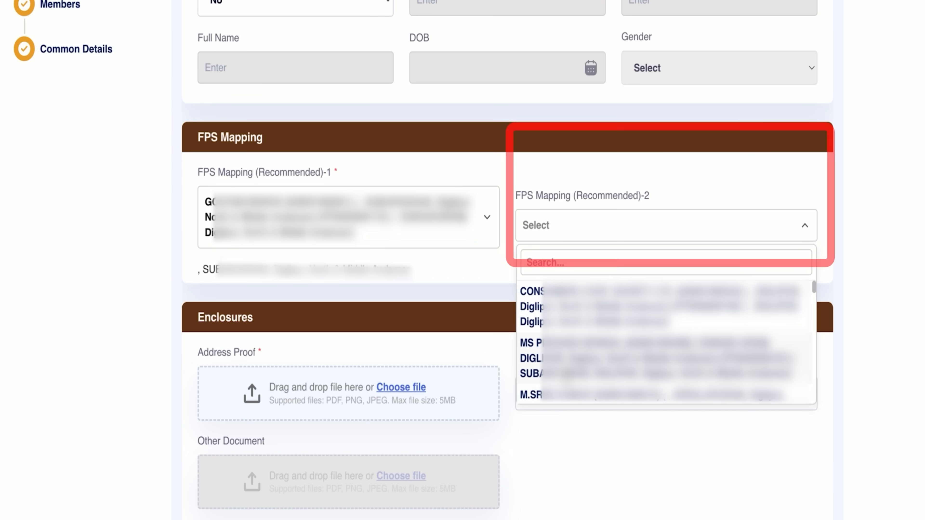
left_click(566, 314)
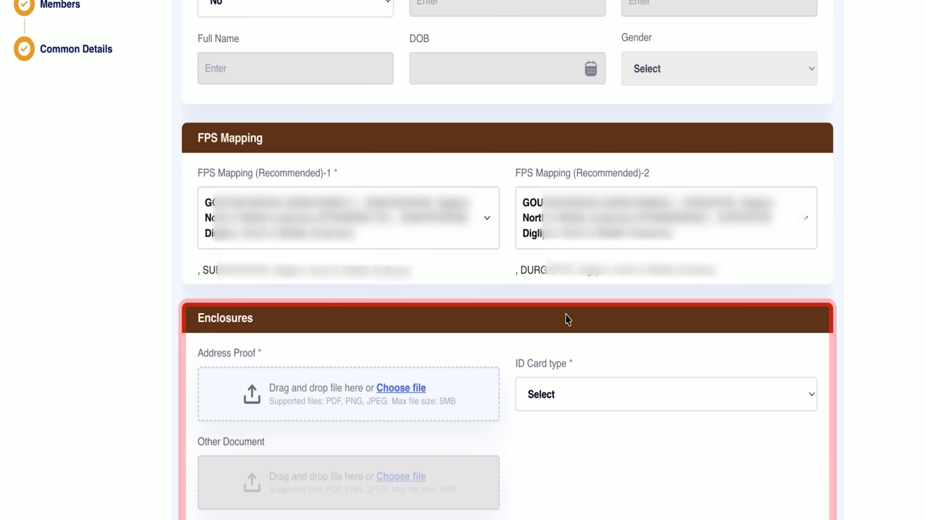
scroll(361, 375, "down", 3)
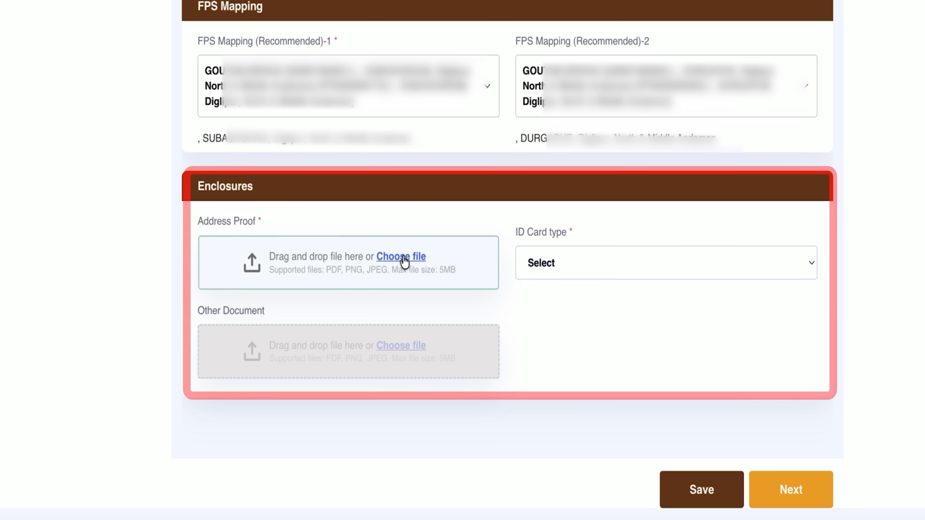
- Upload devendra sir pdf.pdf as Address Proof and set ID Card type to Voter ID
left_click(404, 257)
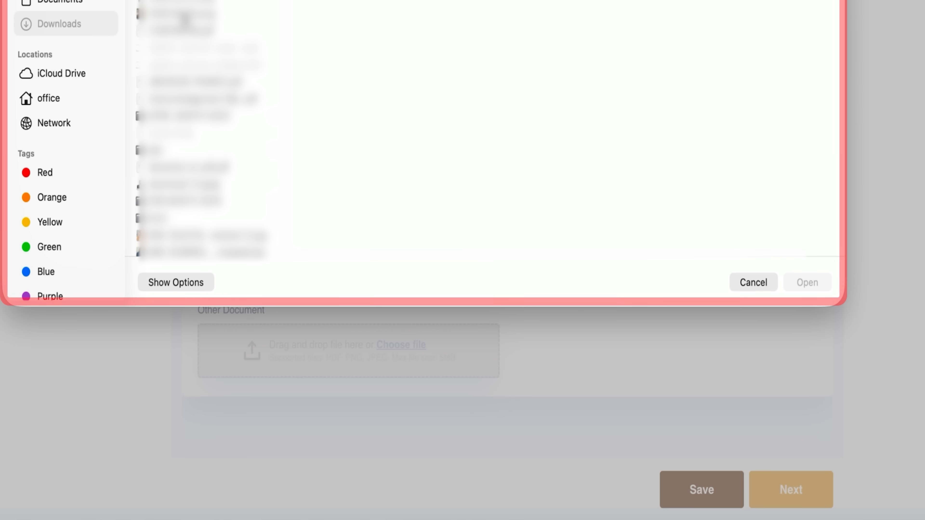
left_click(187, 152)
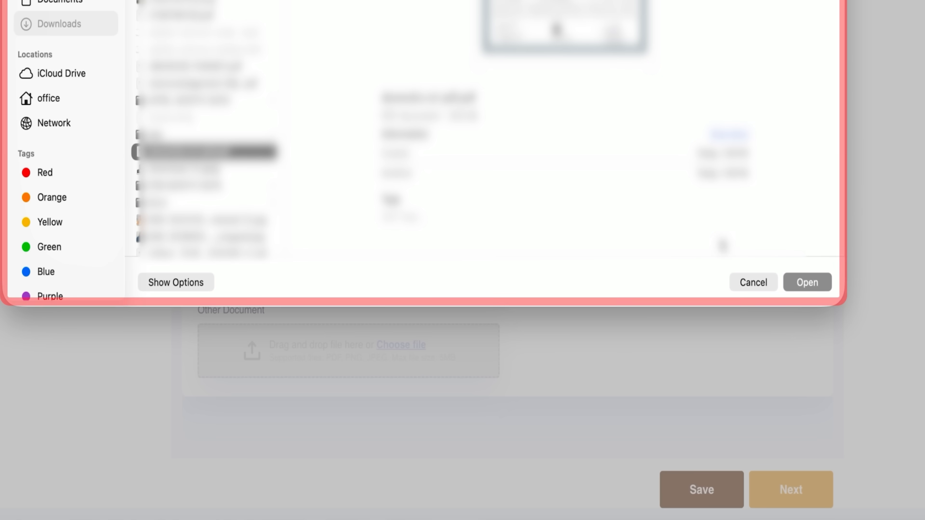
left_click(818, 287)
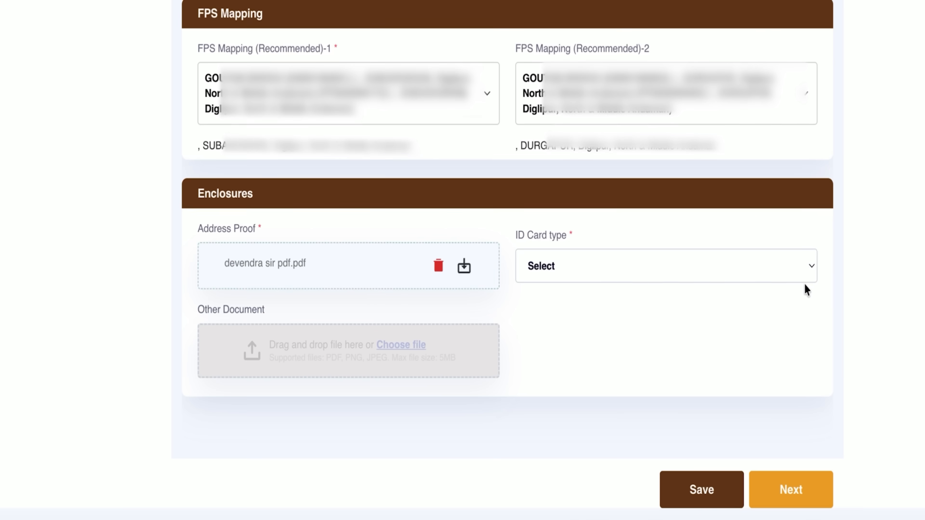
left_click(708, 251)
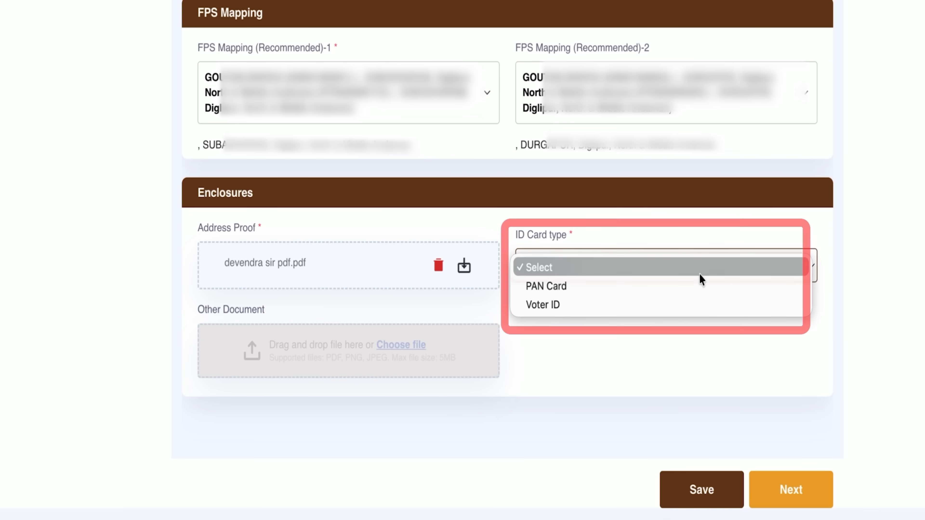
left_click(613, 301)
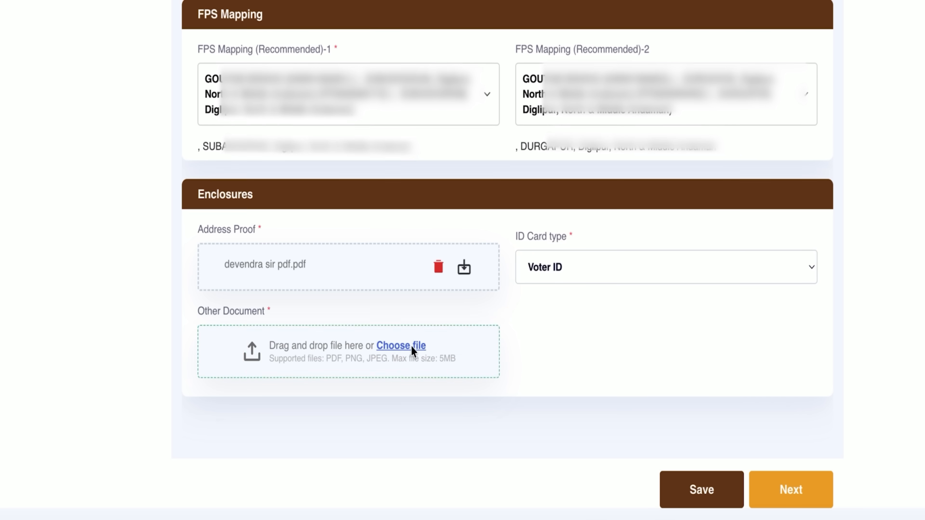
- Upload devendra sir pdf.pdf as the Other Document and save the form progress
left_click(412, 348)
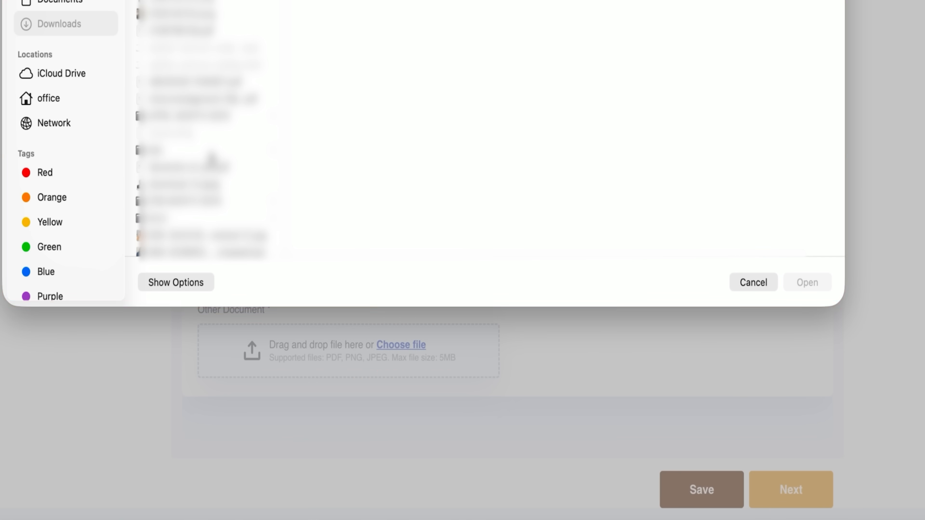
left_click(214, 166)
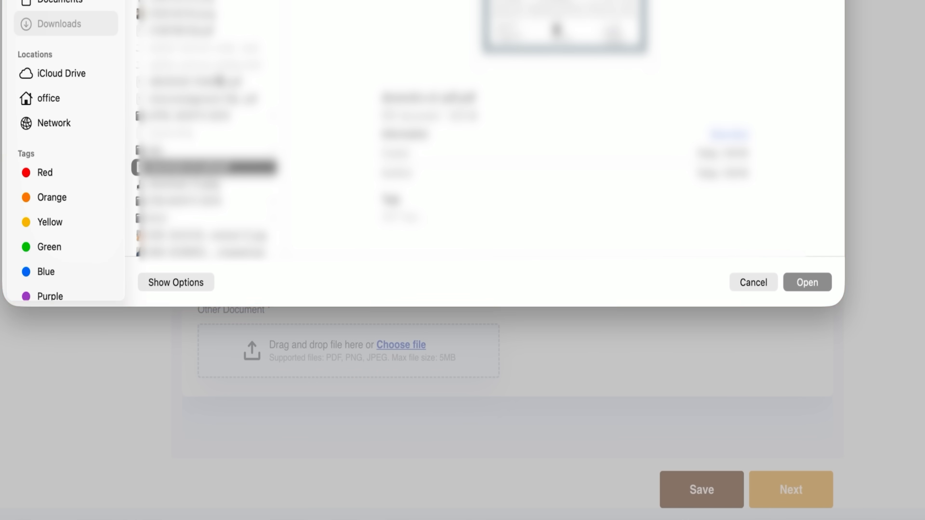
left_click(217, 82)
left_click(204, 14)
left_click(206, 31)
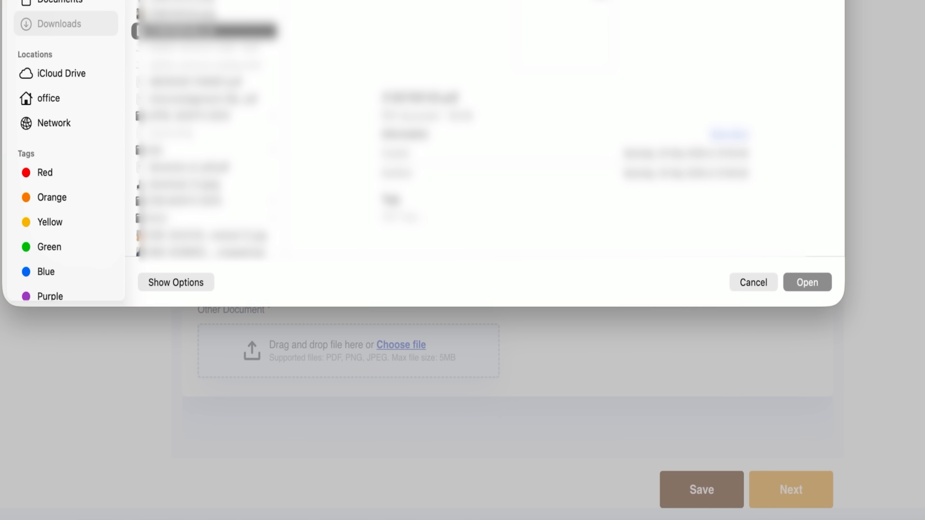
left_click(206, 1)
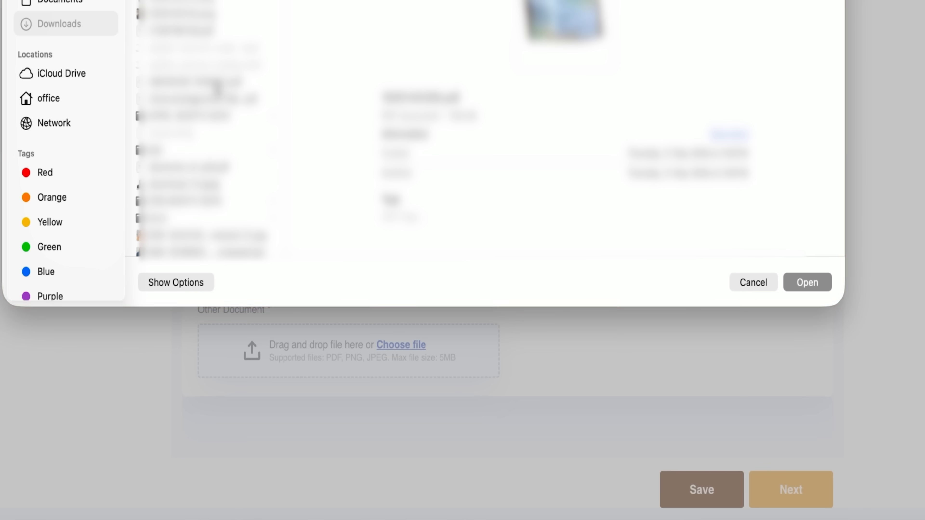
scroll(210, 184, "down", 5)
left_click(213, 160)
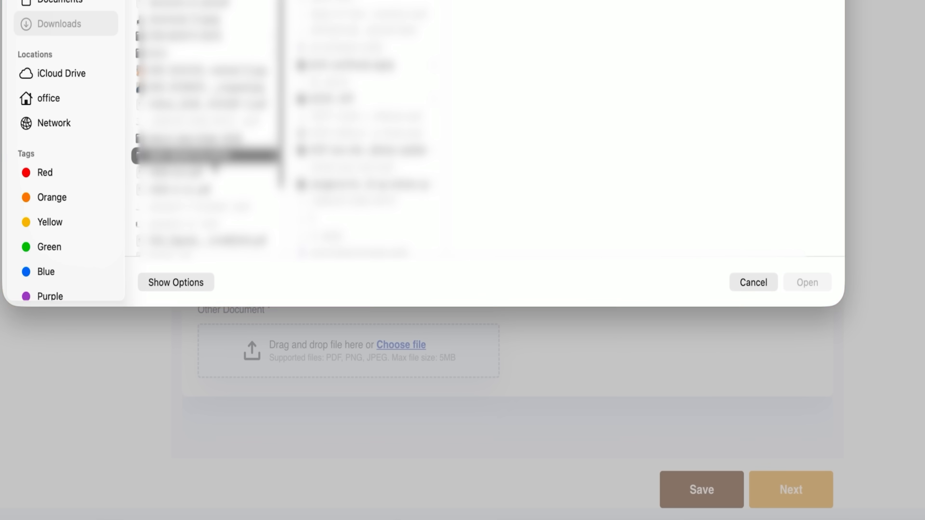
scroll(213, 165, "down", 4)
scroll(212, 166, "up", 7)
left_click(211, 124)
left_click(807, 283)
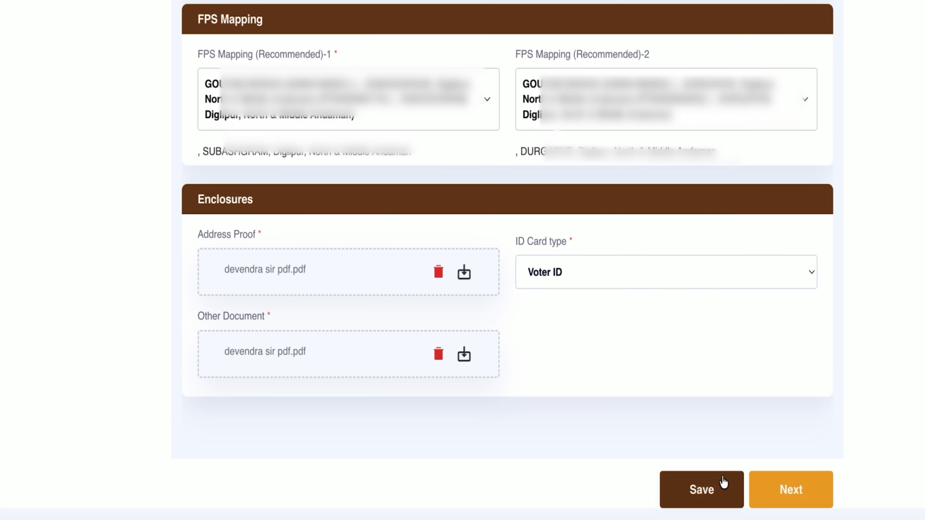
left_click(723, 484)
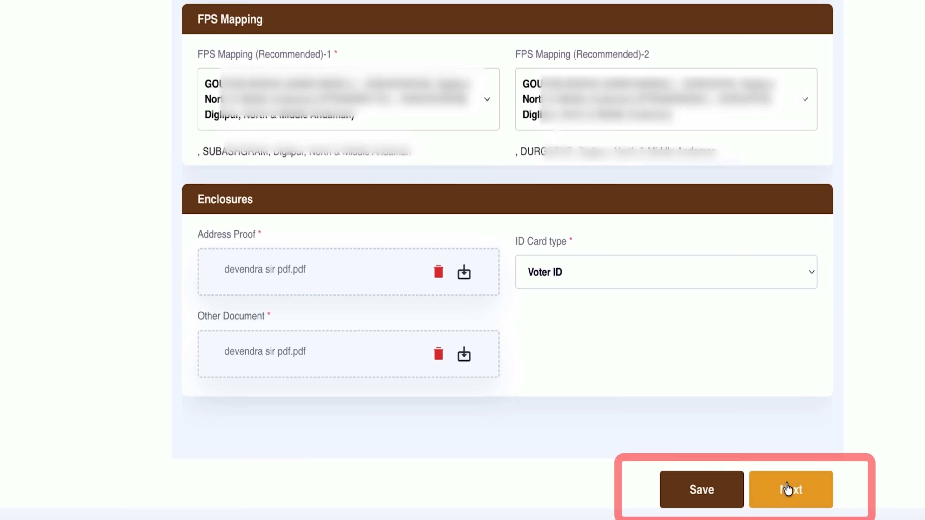
- Scroll through the application preview, then save the ration card application
left_click(788, 488)
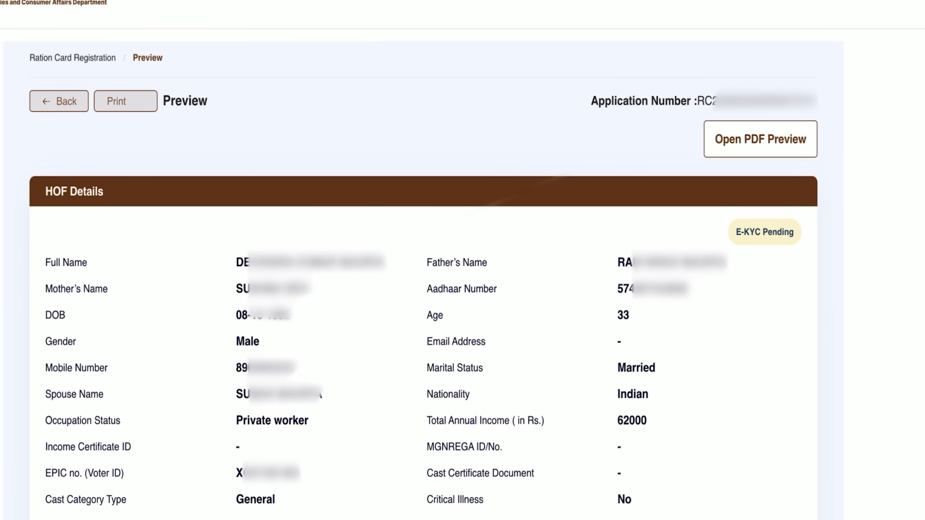
scroll(697, 74, "down", 2)
scroll(696, 75, "down", 6)
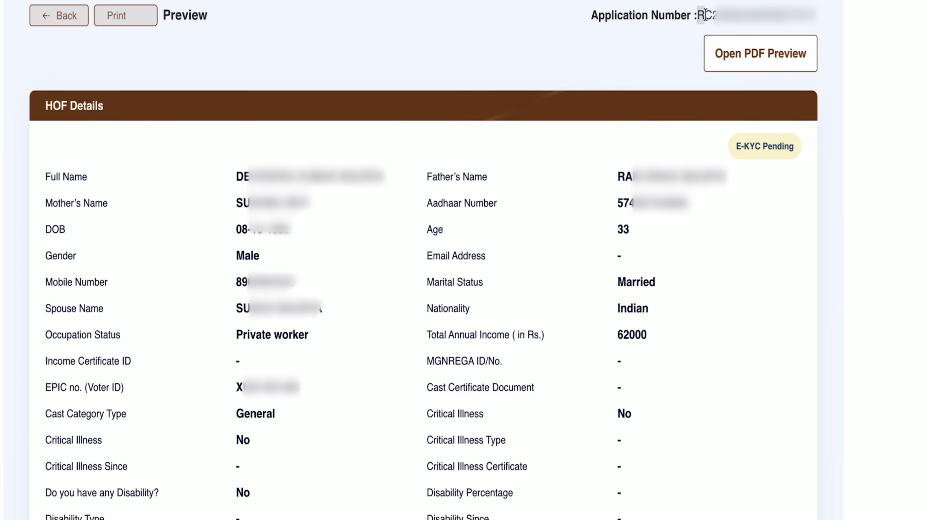
scroll(602, 146, "down", 17)
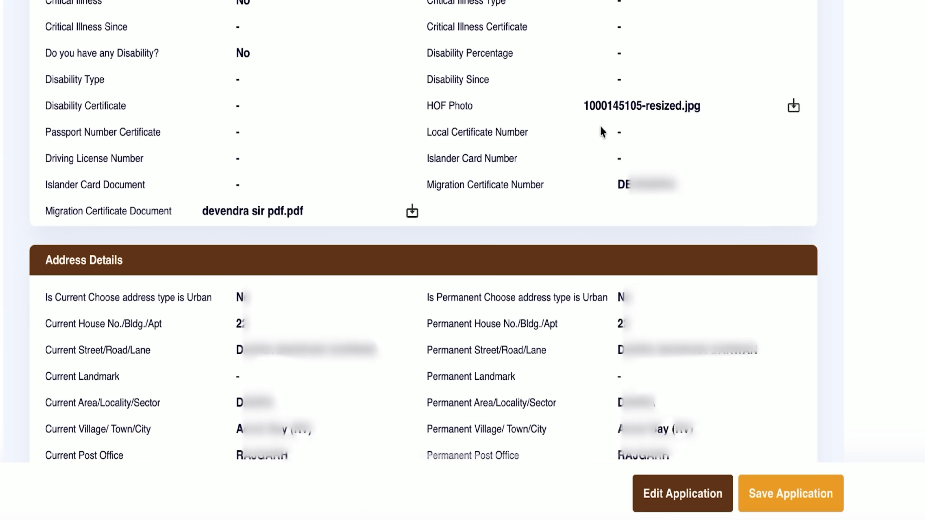
scroll(601, 127, "down", 4)
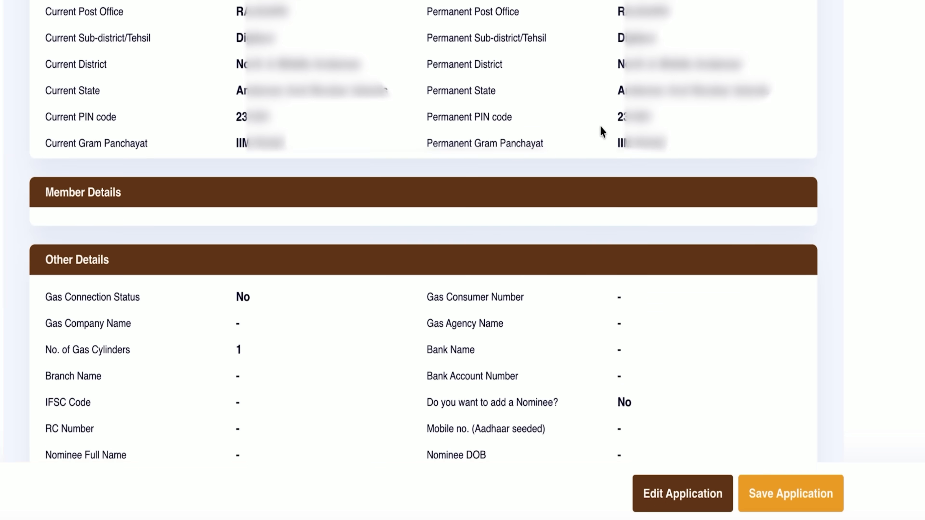
scroll(601, 127, "down", 4)
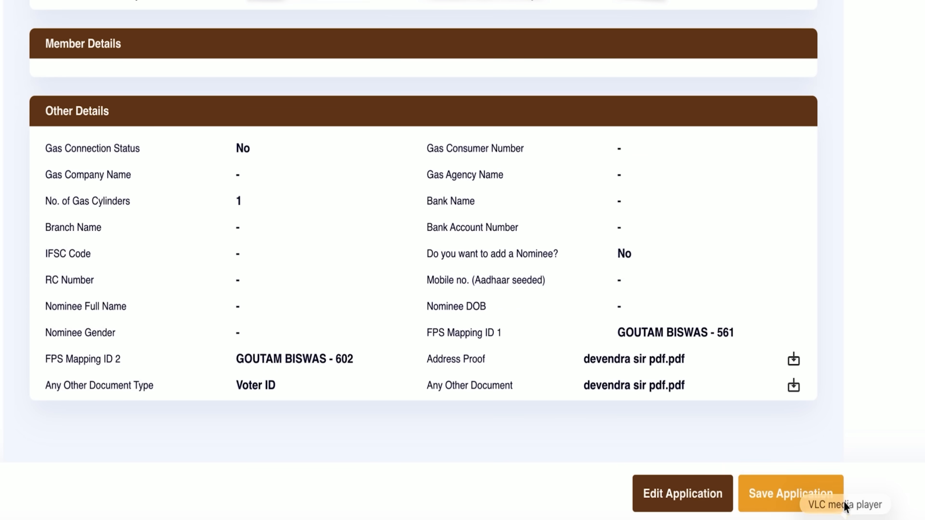
left_click(758, 494)
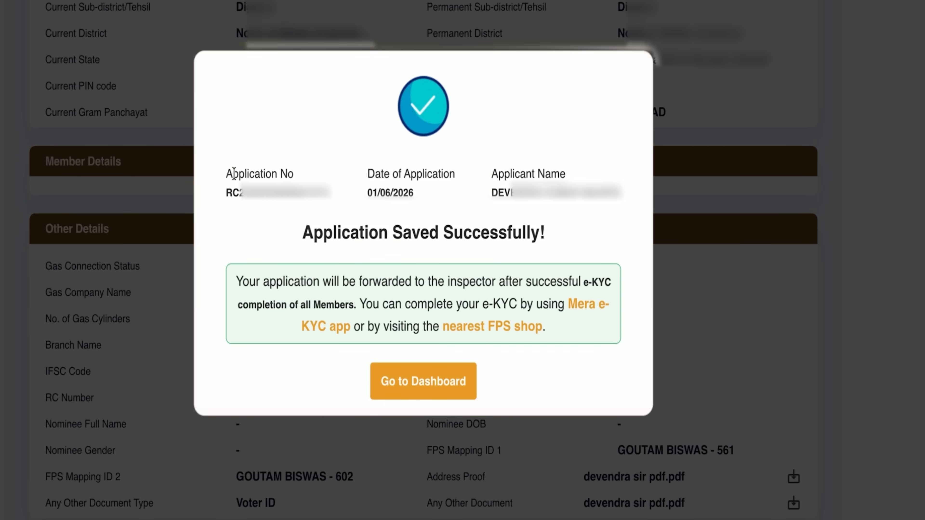
- Highlight the new ration card application's number in the success dialog
left_click_drag(226, 169, 597, 338)
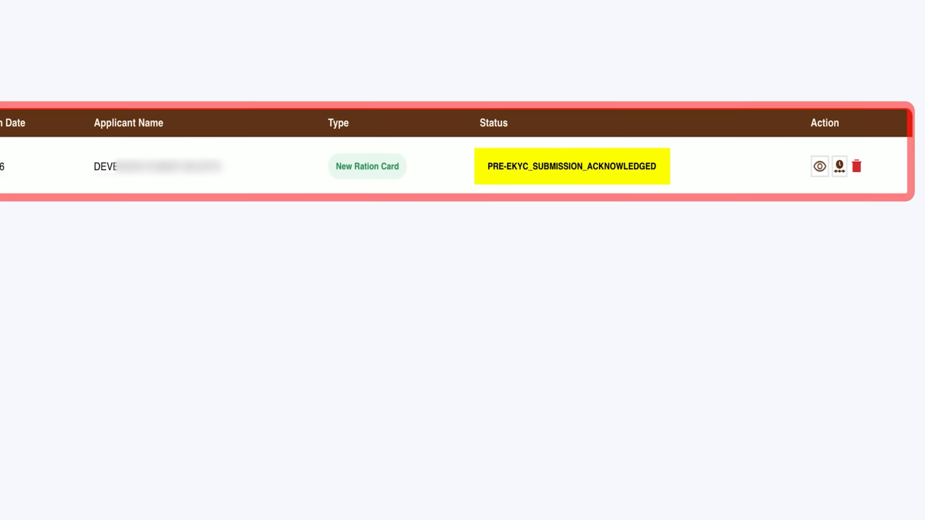
left_click_drag(4, 167, 768, 203)
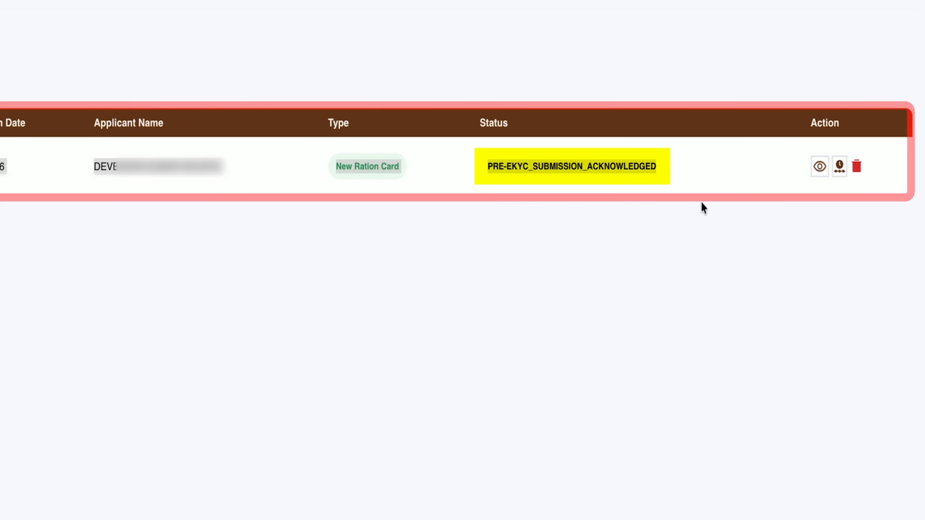
left_click(680, 290)
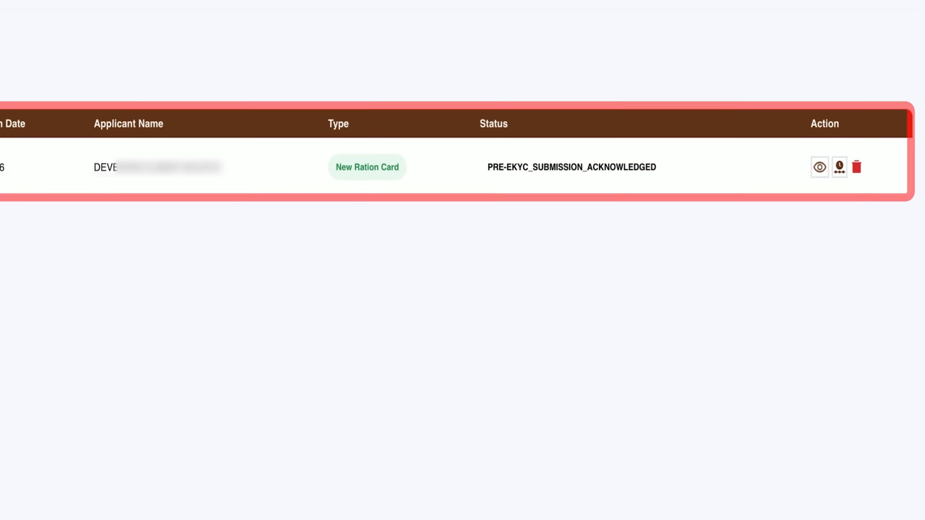